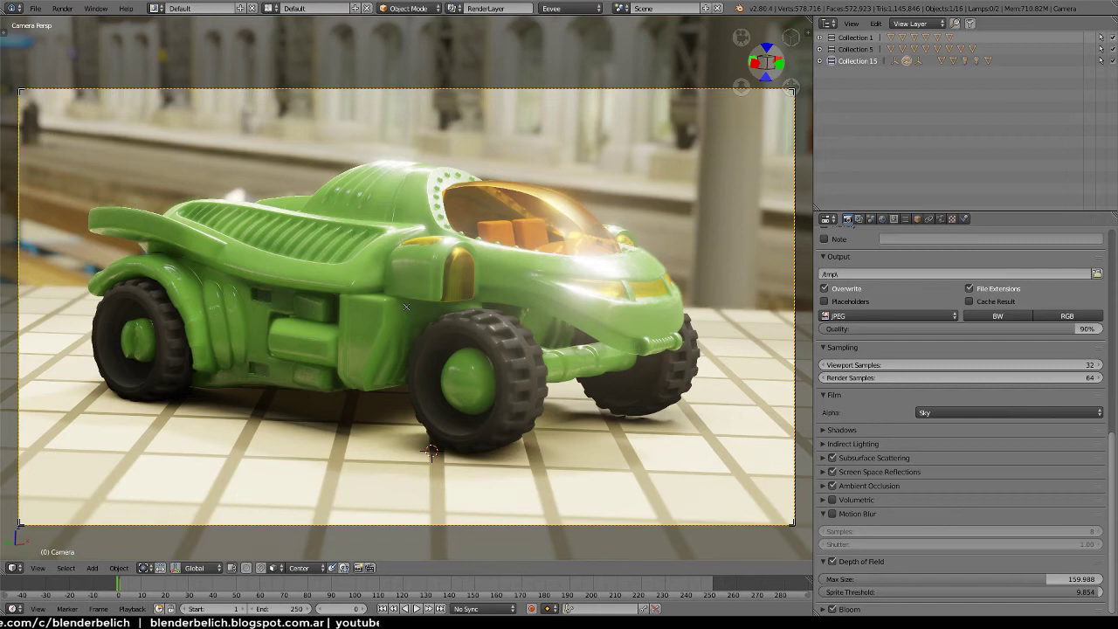
Collapse the Motion Blur and Depth of Field panels and enlarge the render settings area
left_click(827, 515)
left_click(827, 530)
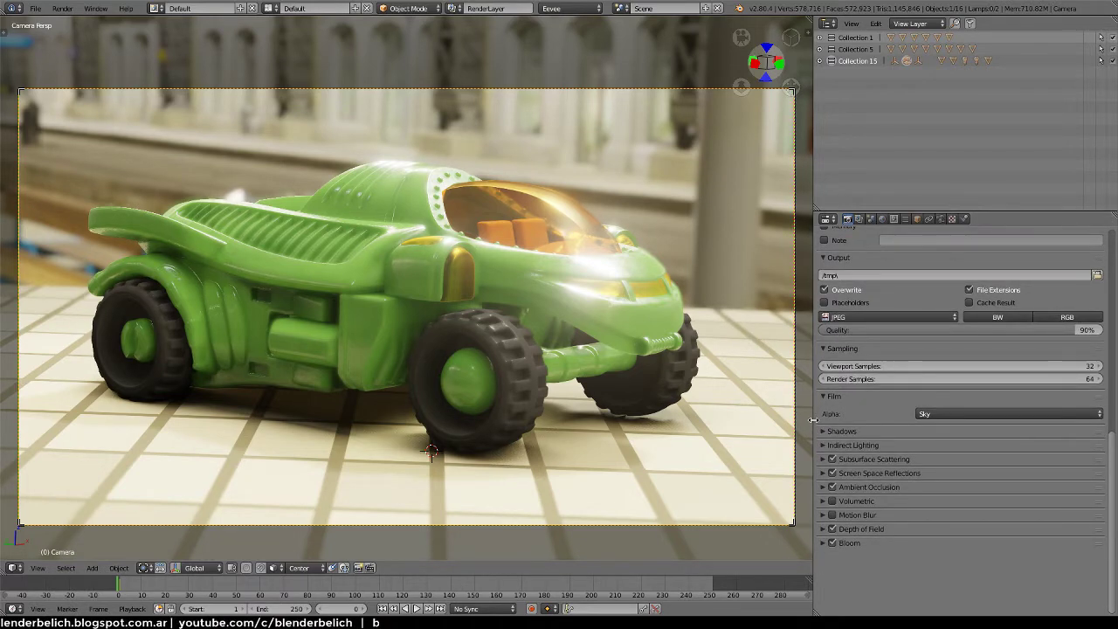
left_click_drag(815, 428, 990, 437)
middle_click_drag(1040, 500, 1003, 594, "ctrl")
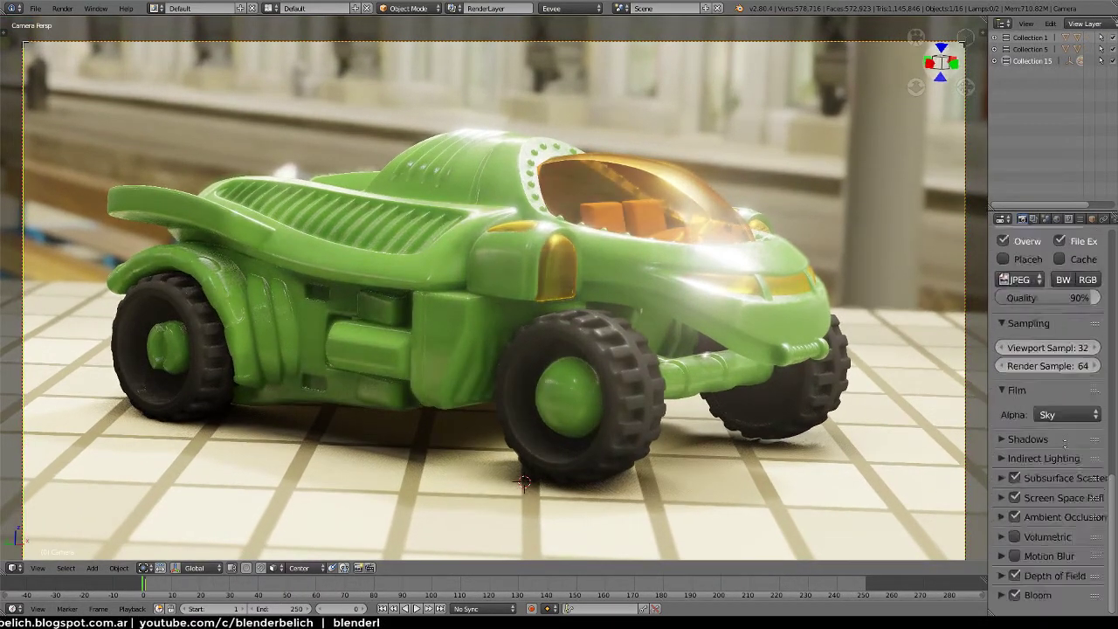
Disable Bloom, Depth of Field, Ambient Occlusion, Screen Space Reflections and Subsurface Scattering
left_click(1020, 607)
left_click(1021, 583)
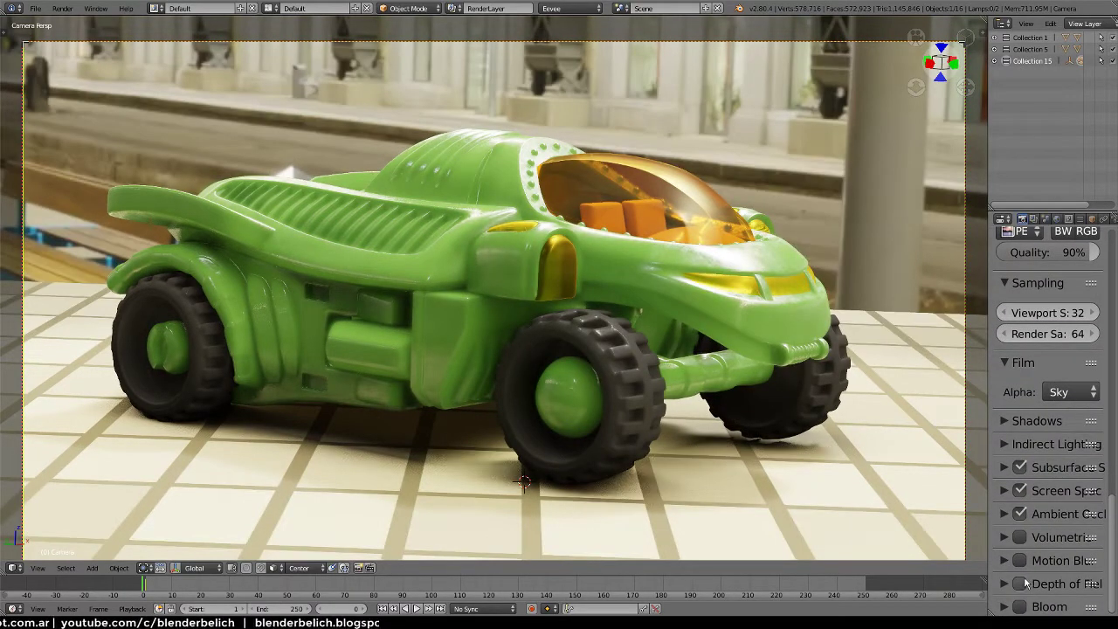
left_click(1020, 513)
left_click(1020, 491)
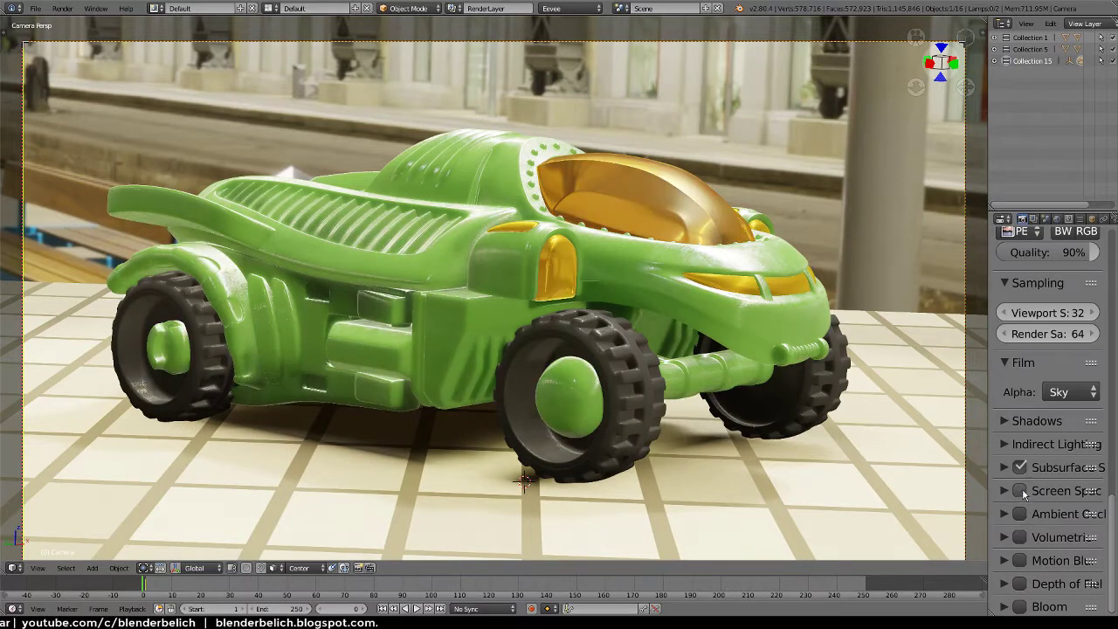
left_click(1020, 468)
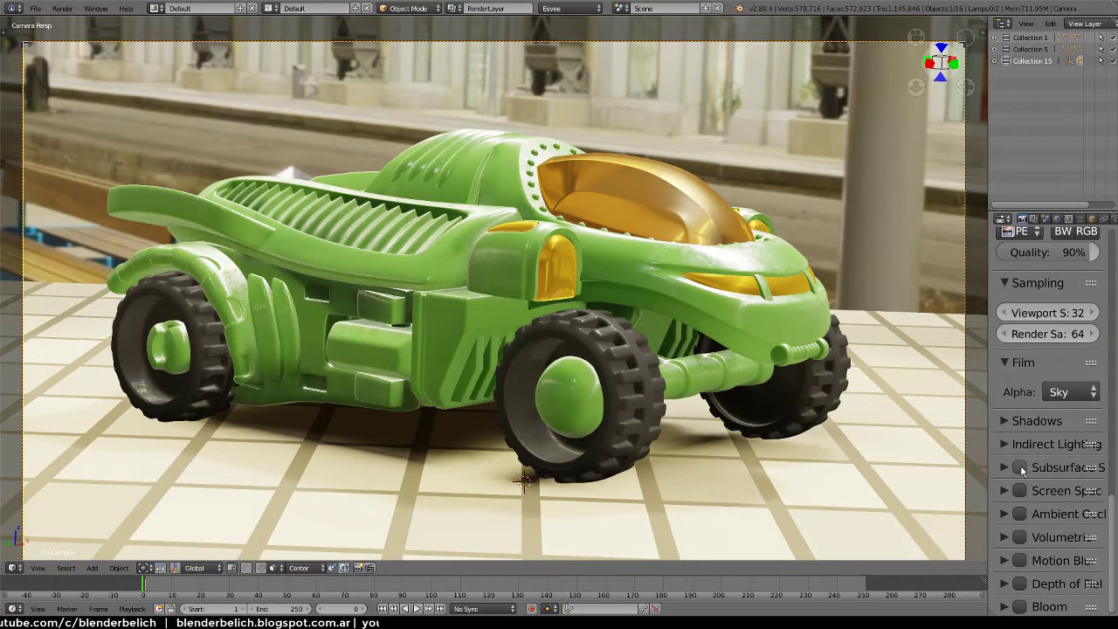
Re-enable Subsurface Scattering, Screen Space Reflections, Ambient Occlusion, Depth of Field and Bloom
left_click(1020, 469)
left_click(1021, 491)
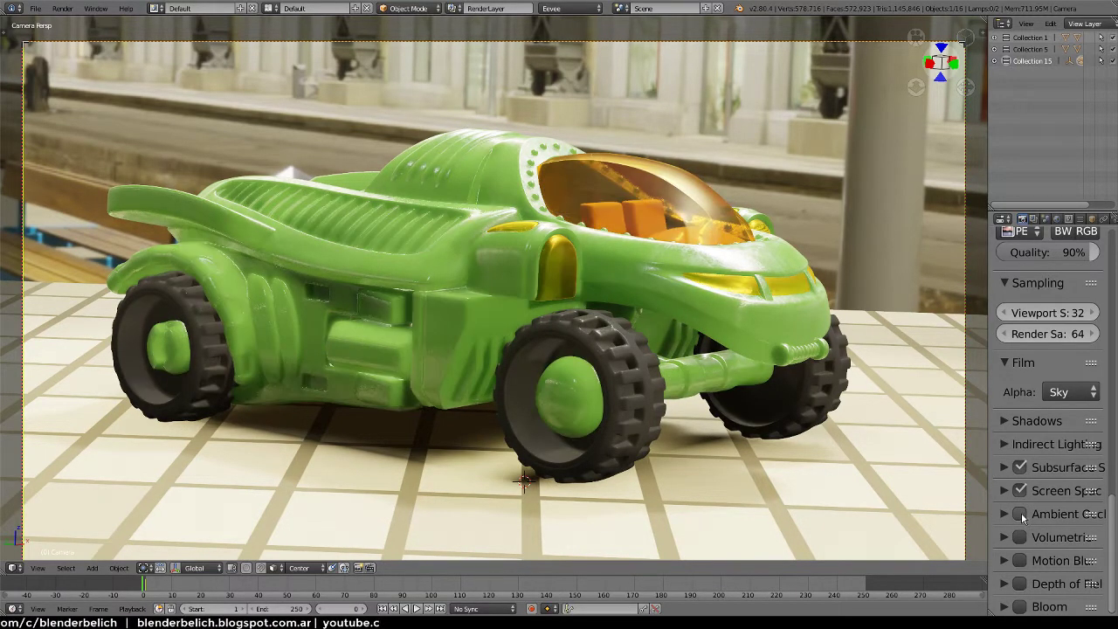
left_click(1021, 514)
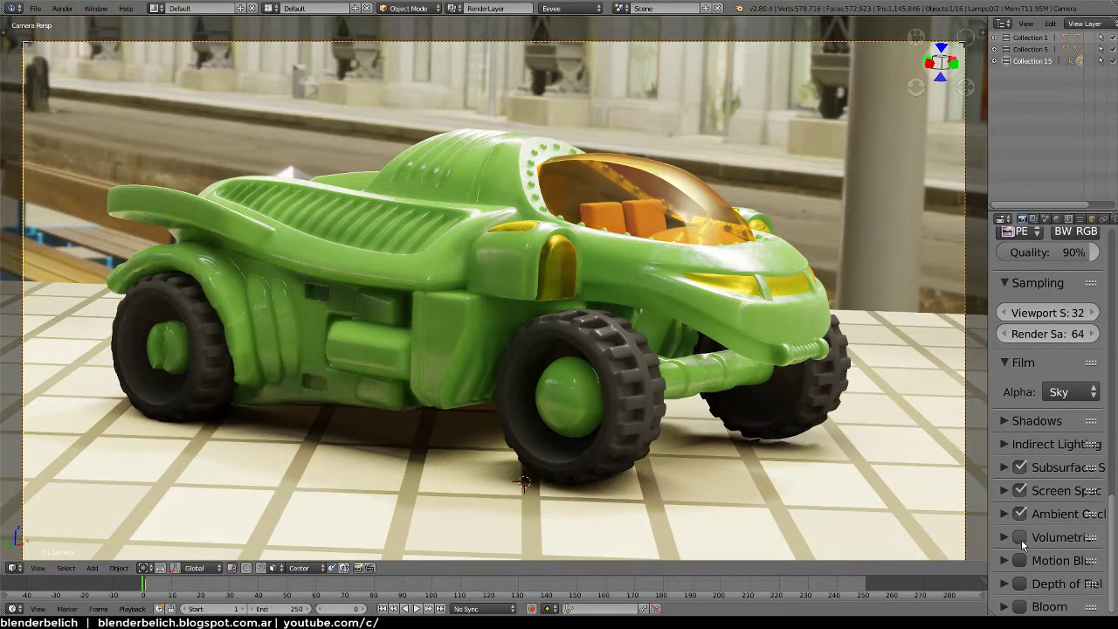
left_click(1020, 584)
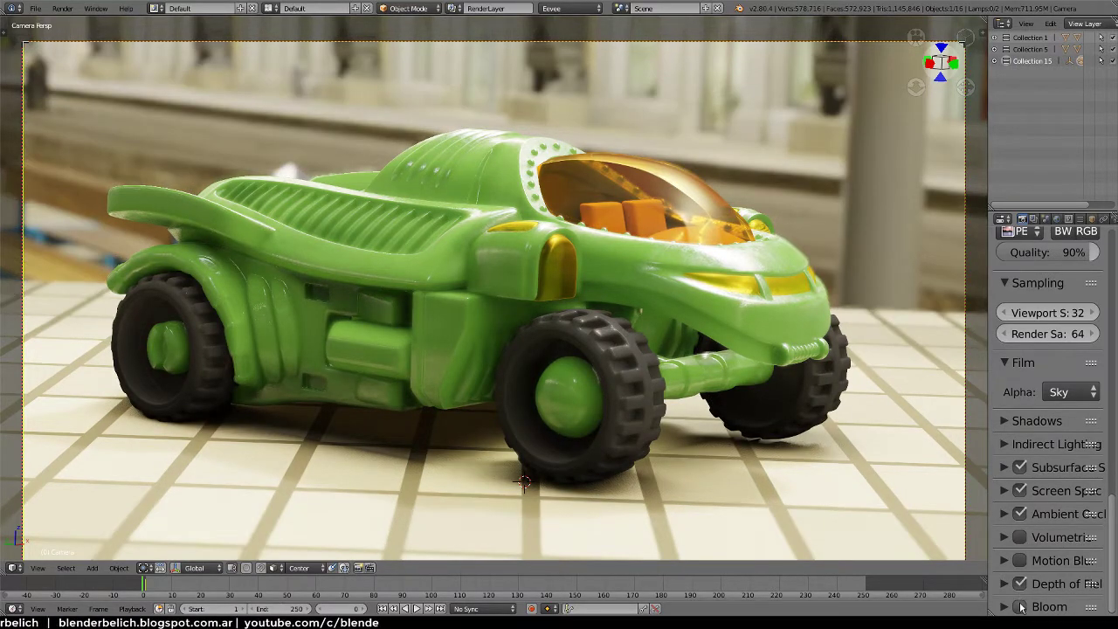
left_click(1020, 608)
Scroll through the render effects, drag the divider left to widen Properties, and pan the camera view
scroll(729, 380, "down", 2)
scroll(732, 429, "down", 2)
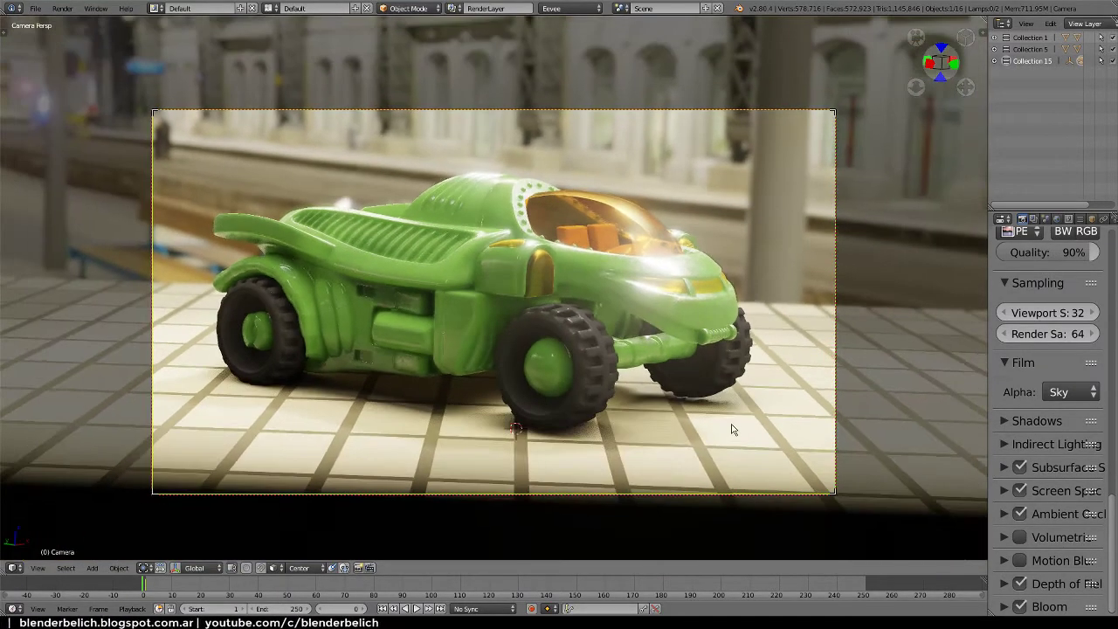
scroll(733, 429, "up", 1)
scroll(720, 372, "up", 1)
scroll(720, 372, "up", 1)
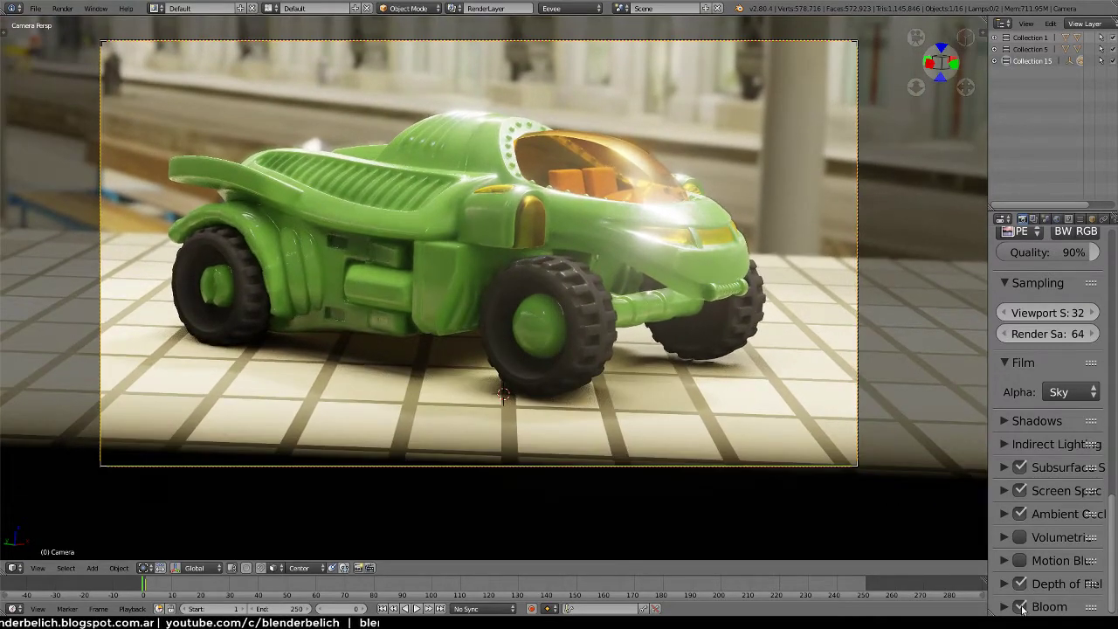
scroll(579, 386, "up", 1)
scroll(578, 386, "down", 1)
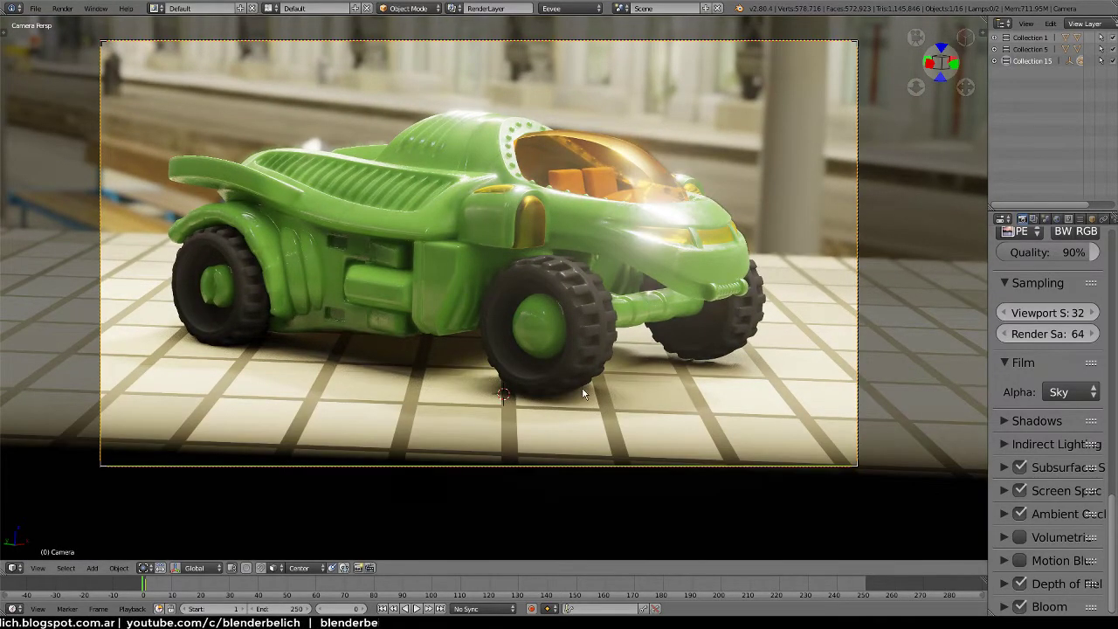
scroll(587, 279, "up", 1)
scroll(786, 228, "down", 1)
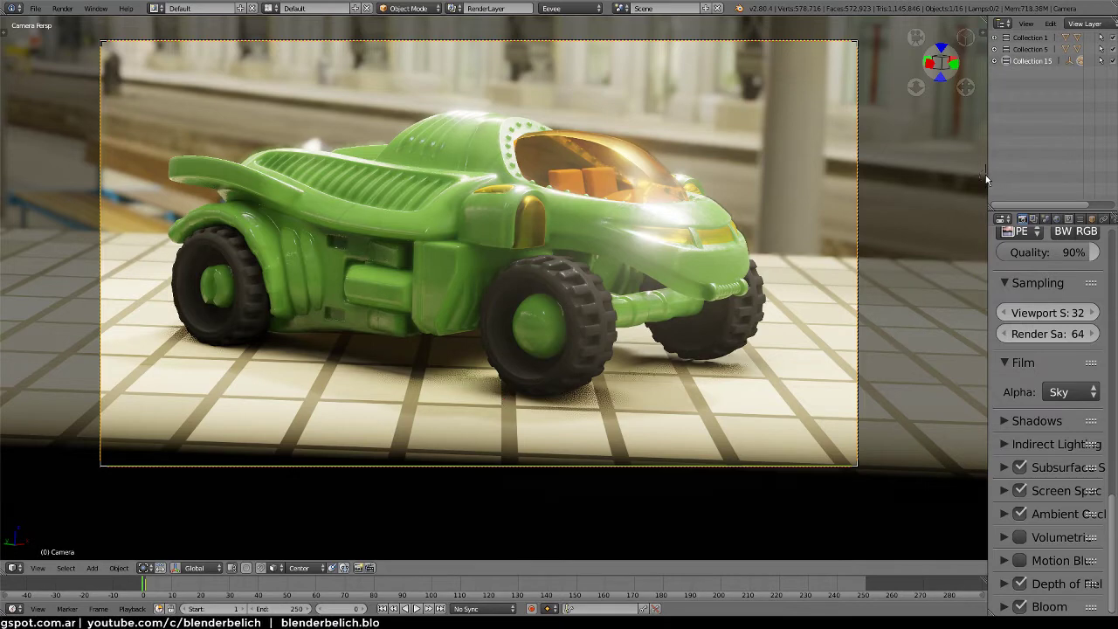
left_click_drag(985, 178, 774, 201)
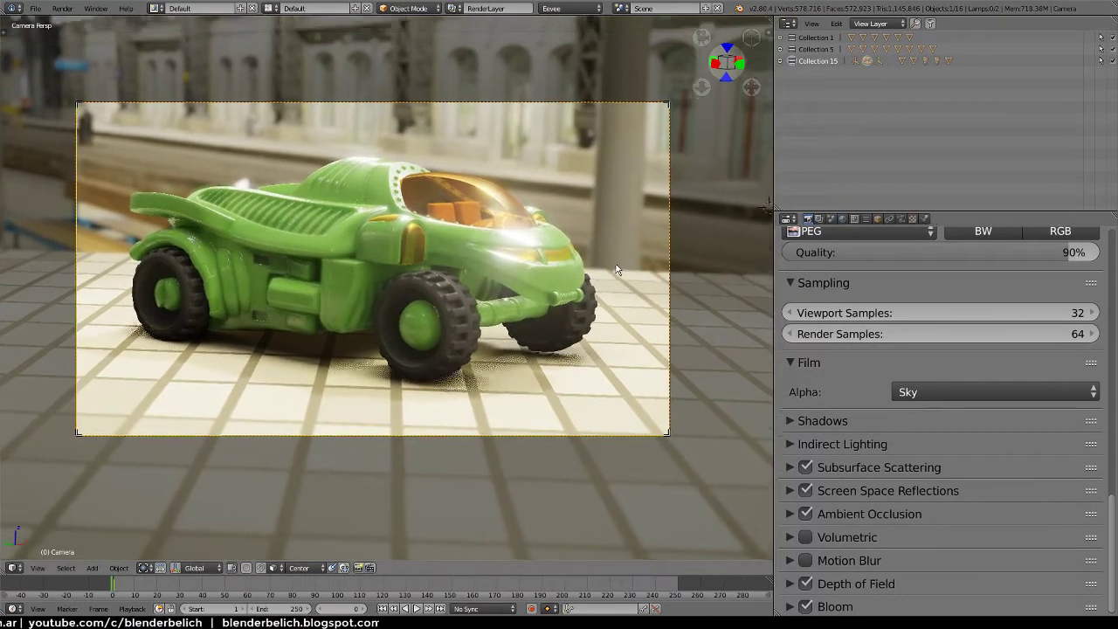
middle_click_drag(617, 270, 627, 297)
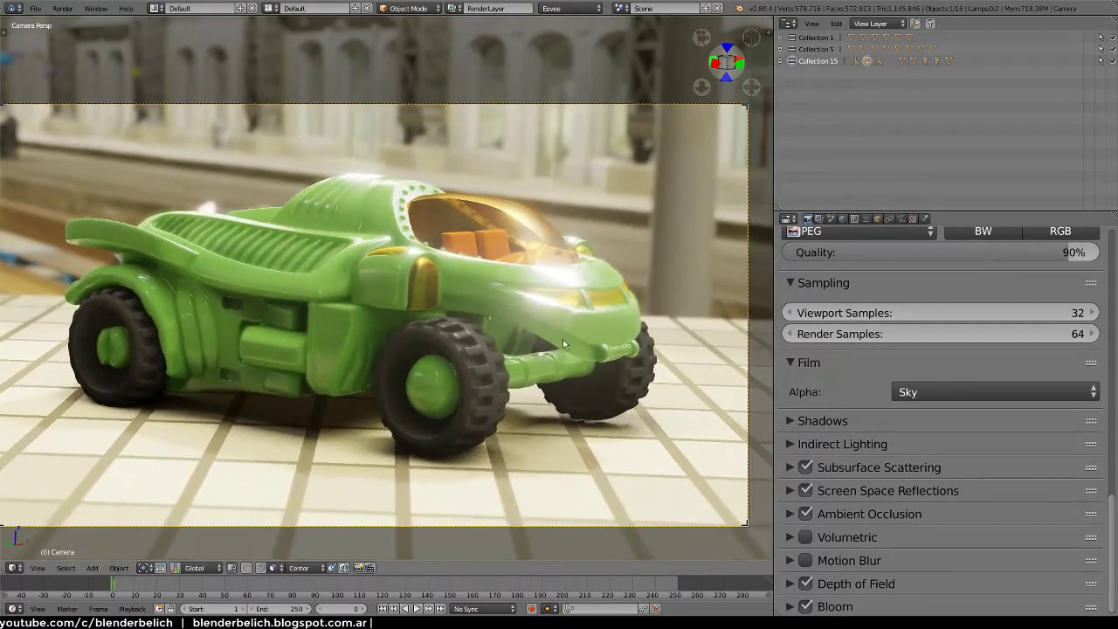
Leave the camera view and orbit around the car to look at the station
key("KP_0")
middle_click_drag(578, 340, 545, 371)
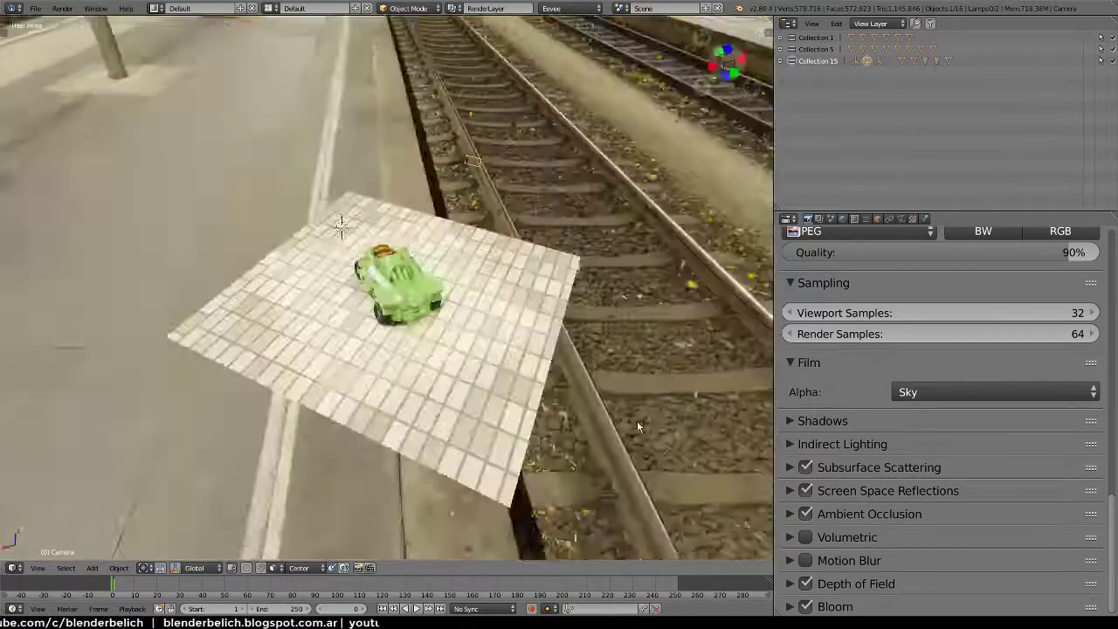
key("KP_0")
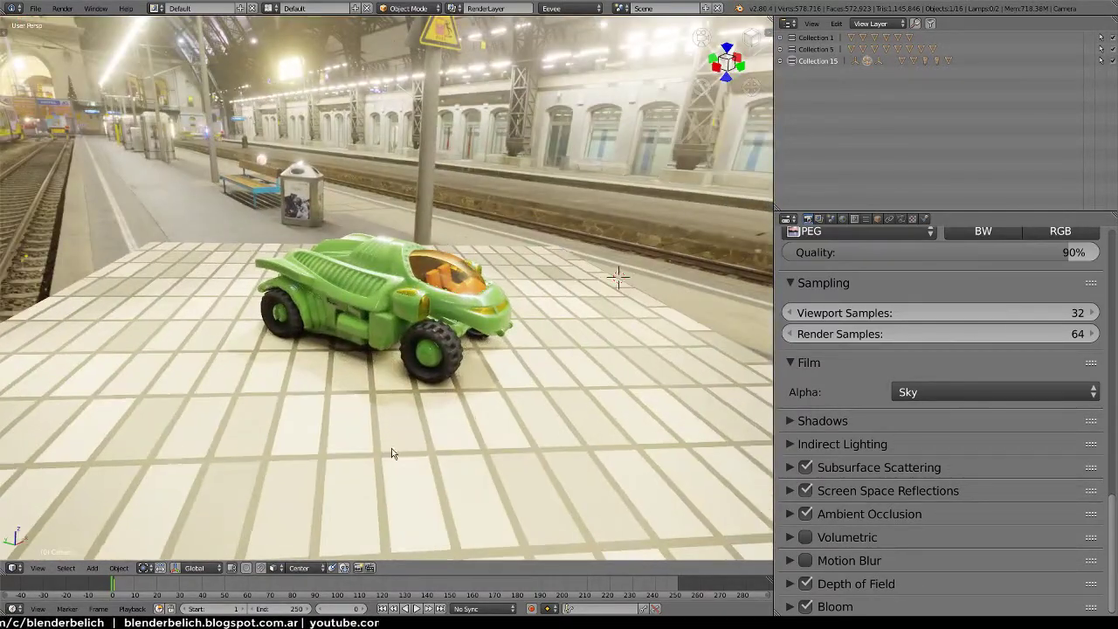
key("shift+a")
Show the grid floor and overlays from the sidebar, orbit, and bring up the Add menu
key("n")
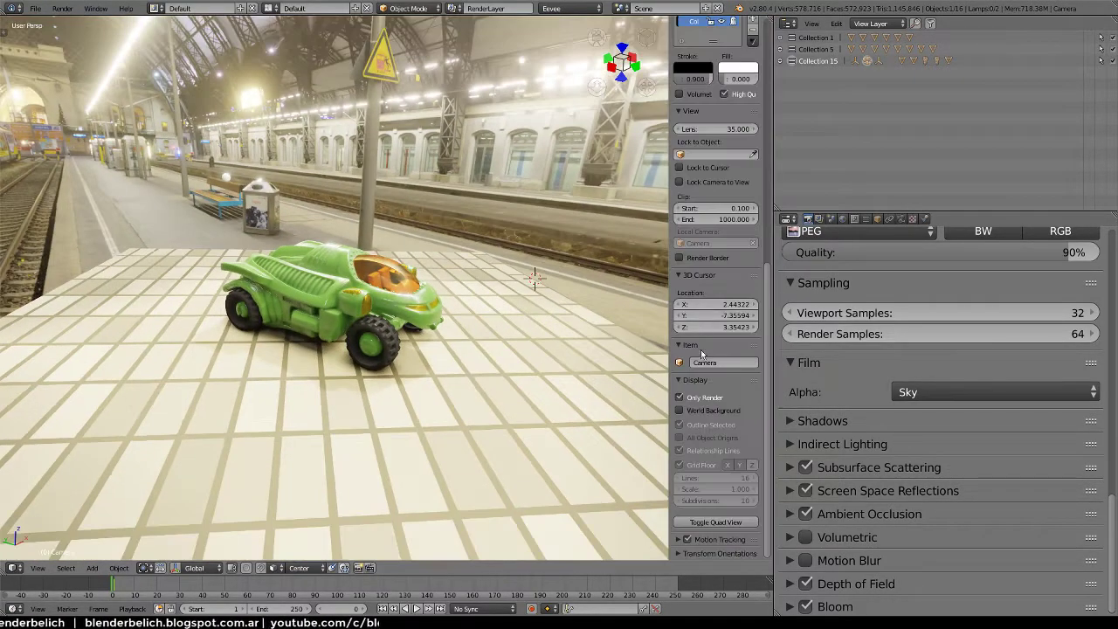
left_click(689, 398)
middle_click_drag(611, 402, 266, 437)
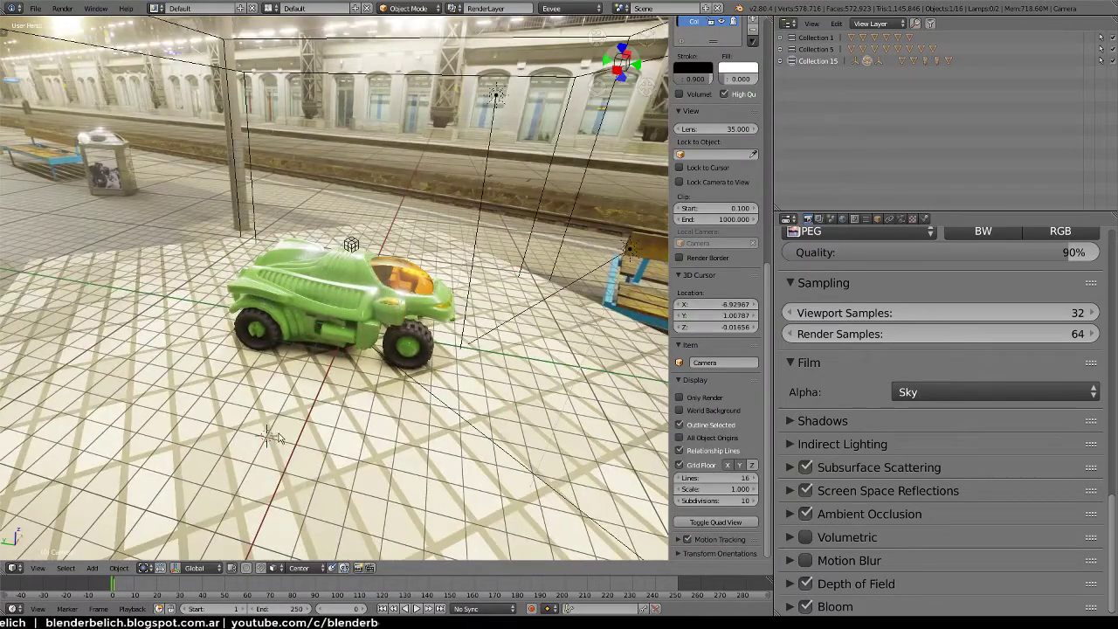
key("shift+a")
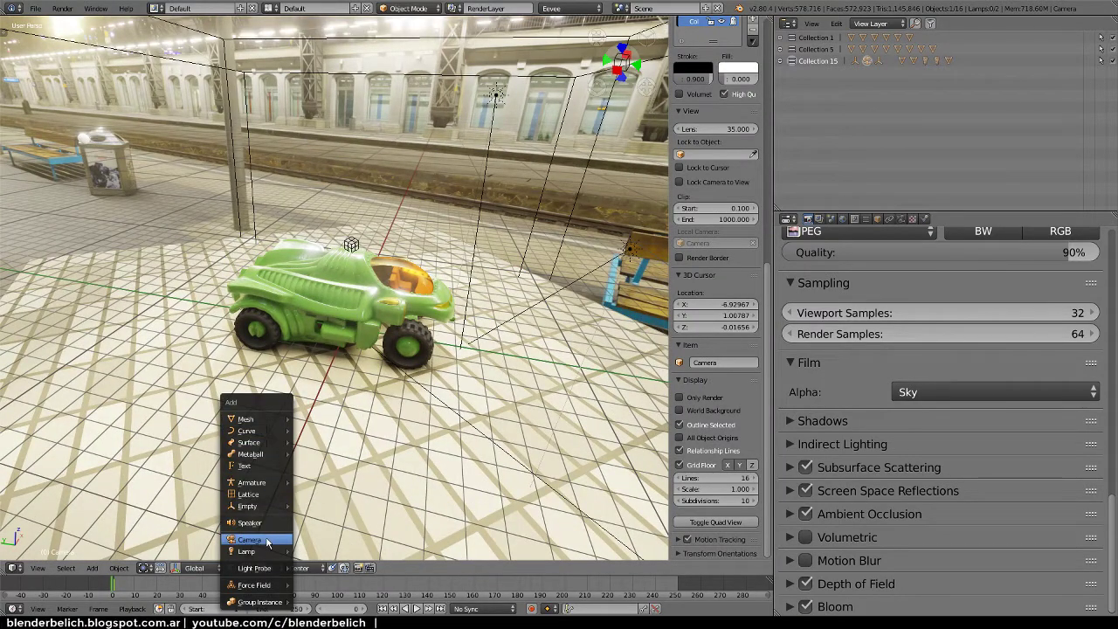
Add a text object at the 3D cursor and edit its letters to read 'No es foto'
left_click(263, 469)
middle_click_drag(263, 469, 406, 398)
key("ctrl+Tab")
left_click(496, 398)
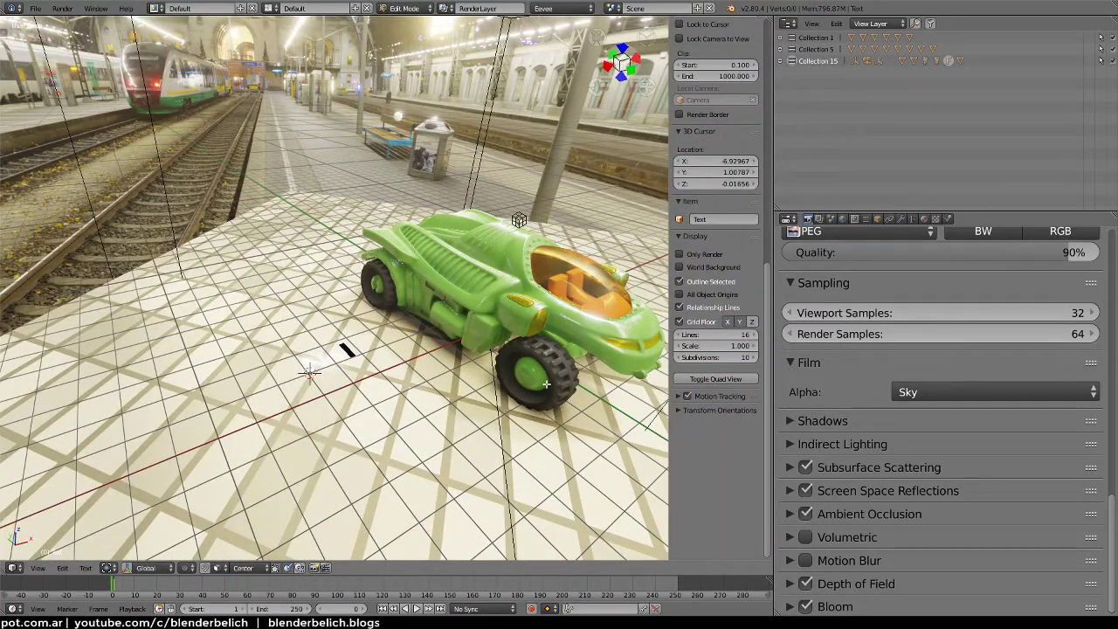
type("ca")
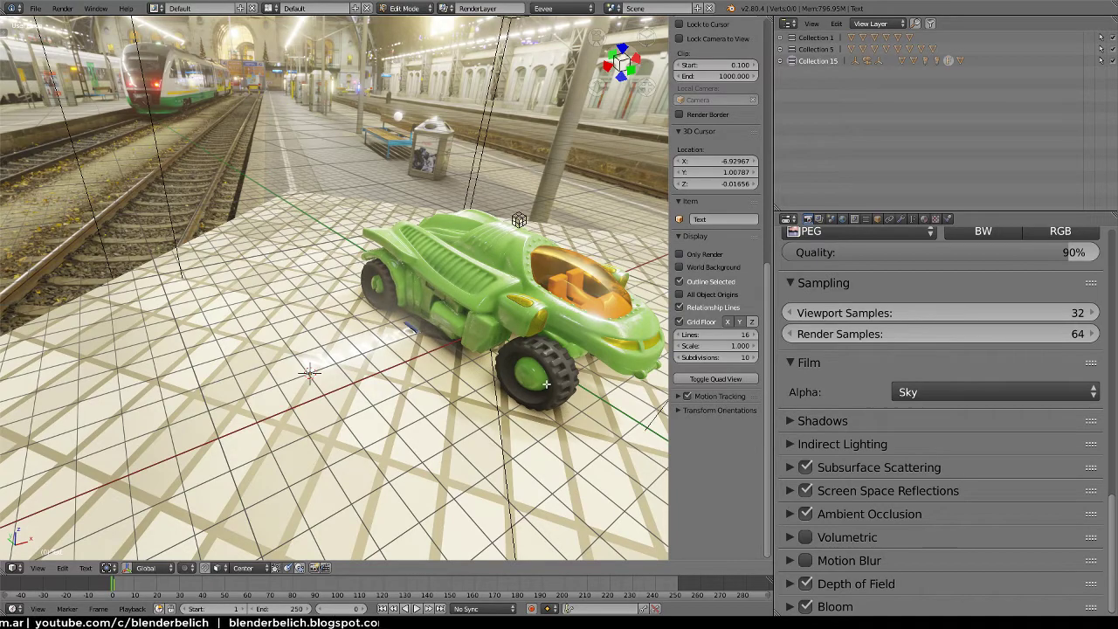
key("Tab")
mouse_move(484, 329)
middle_mouse_down()
mouse_move(470, 399)
mouse_move(504, 254)
middle_mouse_up()
Move the 'No es foto' text across the floor and drop it in front of the car
key("g")
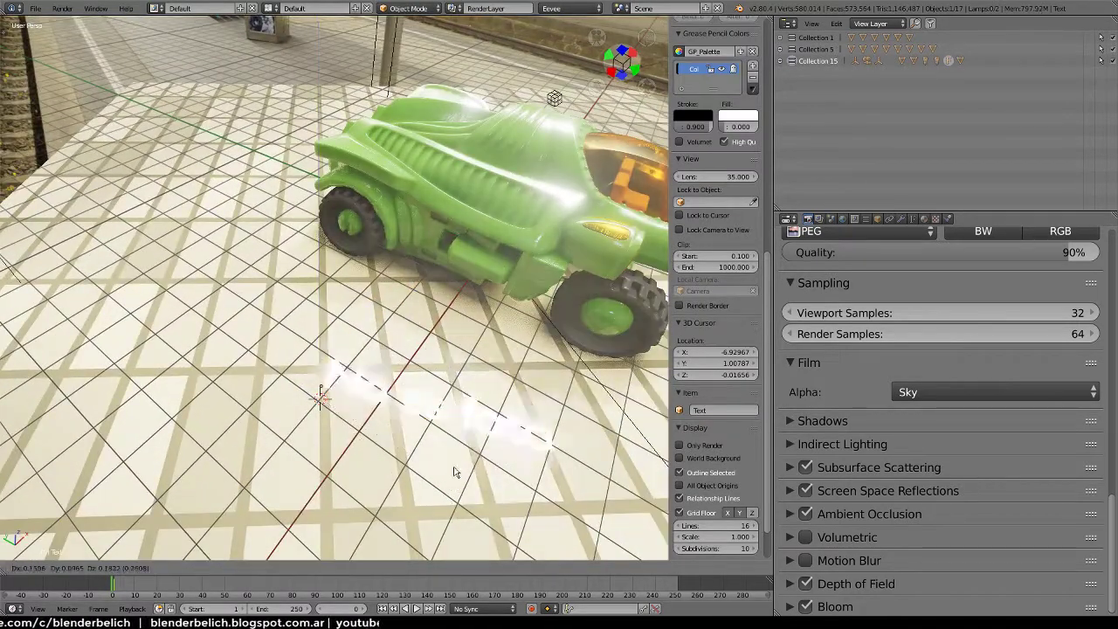
left_click(470, 396)
middle_click_drag(472, 393, 524, 306)
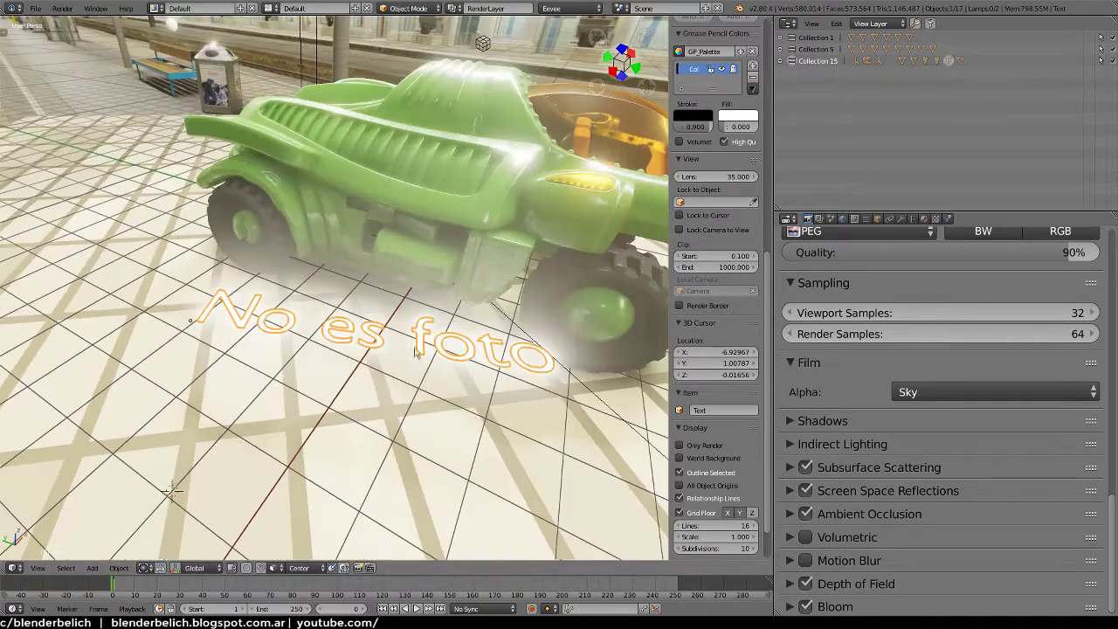
Give the text a new material with a near-black base colour
left_click(926, 218)
left_click(958, 343)
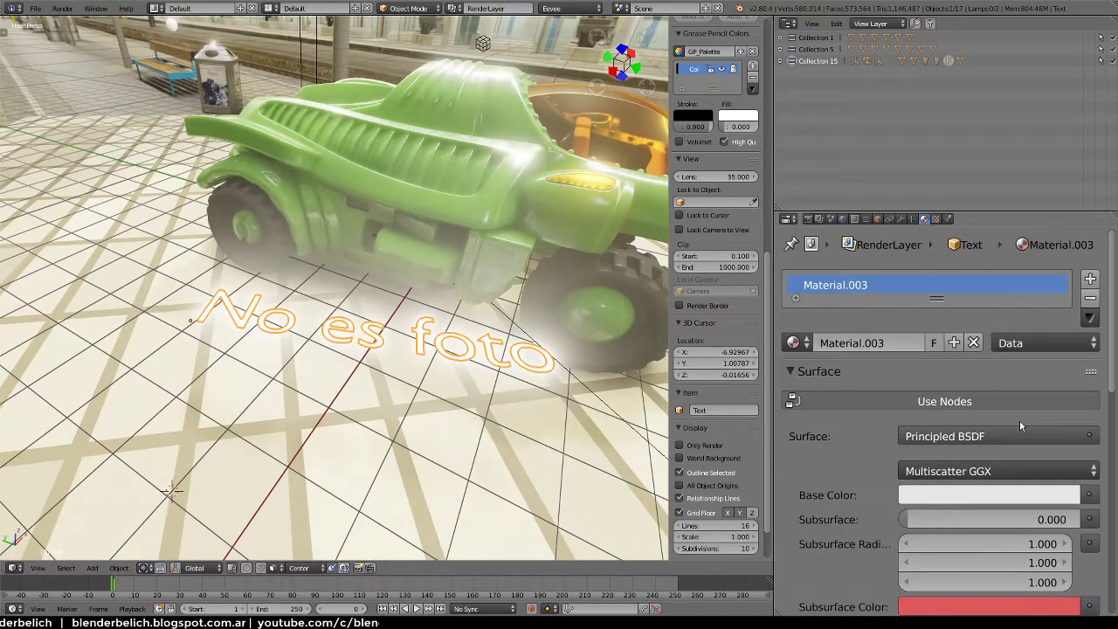
left_click(1025, 503)
left_click_drag(1067, 302, 1066, 330)
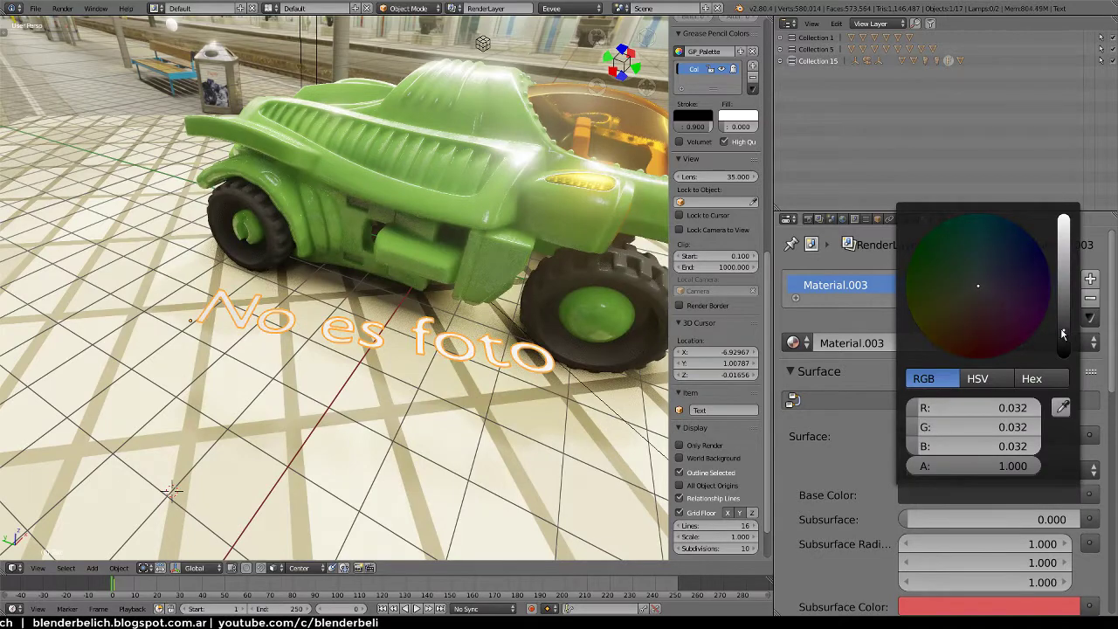
Rotate the text so it stands upright beside the car
mouse_move(612, 394)
middle_mouse_down()
mouse_move(525, 384)
mouse_move(615, 319)
middle_mouse_up()
key("r")
left_click(516, 378)
key("Tab")
Append ':) :P' so the text reads 'No es foto :) :P'
key("Right")
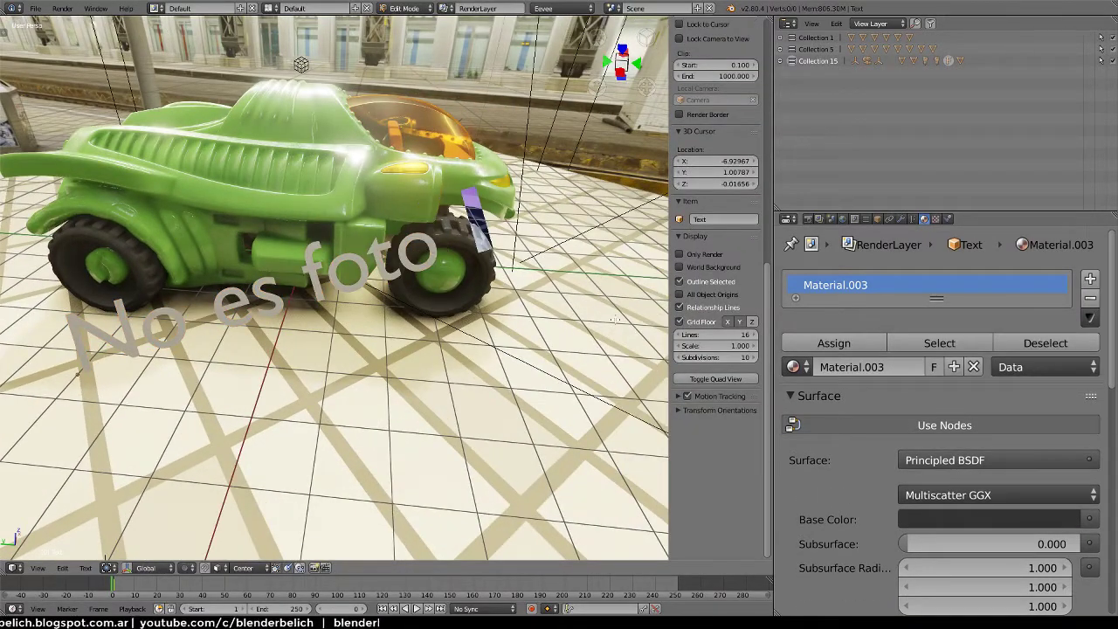
type(" :)")
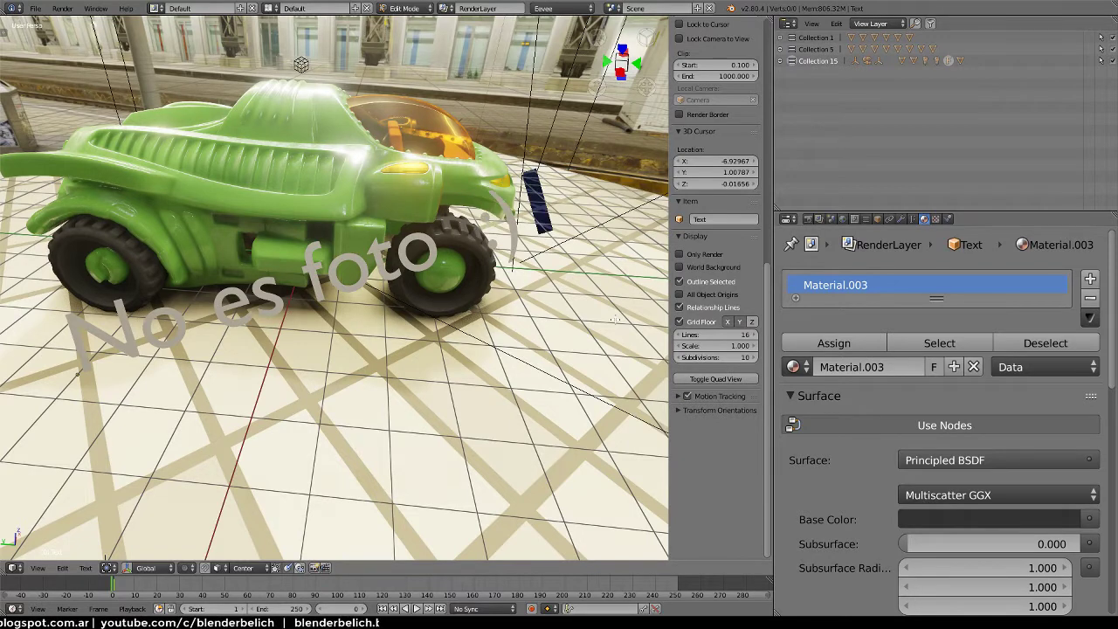
type(" :P")
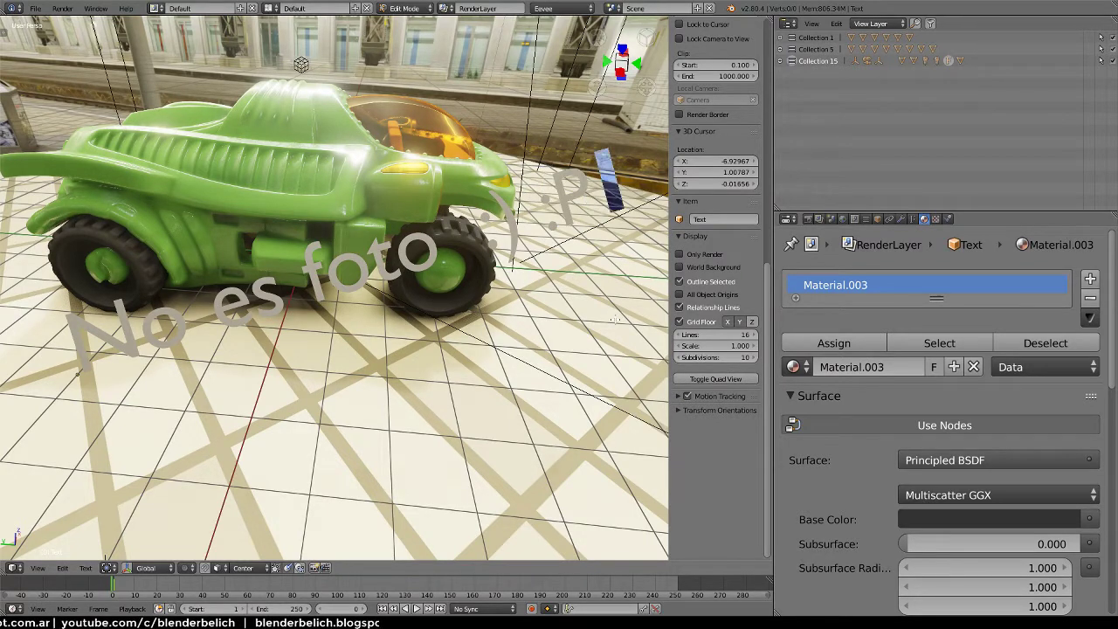
key("Tab")
Delete the text object and maximize the 3D view to fill the window
mouse_move(472, 353)
middle_mouse_down()
mouse_move(487, 402)
mouse_move(434, 411)
mouse_move(409, 361)
mouse_move(455, 367)
mouse_move(533, 347)
mouse_move(465, 361)
mouse_move(471, 344)
mouse_move(442, 346)
mouse_move(454, 351)
middle_mouse_up()
key("Delete")
key("ctrl+space")
key("ctrl+space")
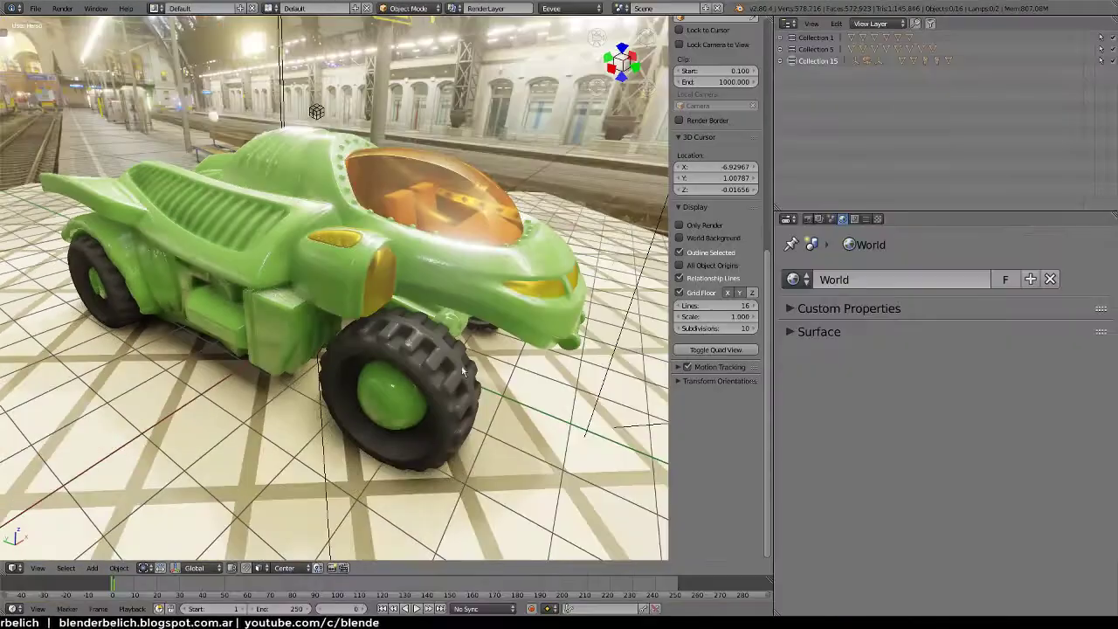
Select the green car body and preview its Principled BSDF with less subsurface scattering
right_click(493, 314)
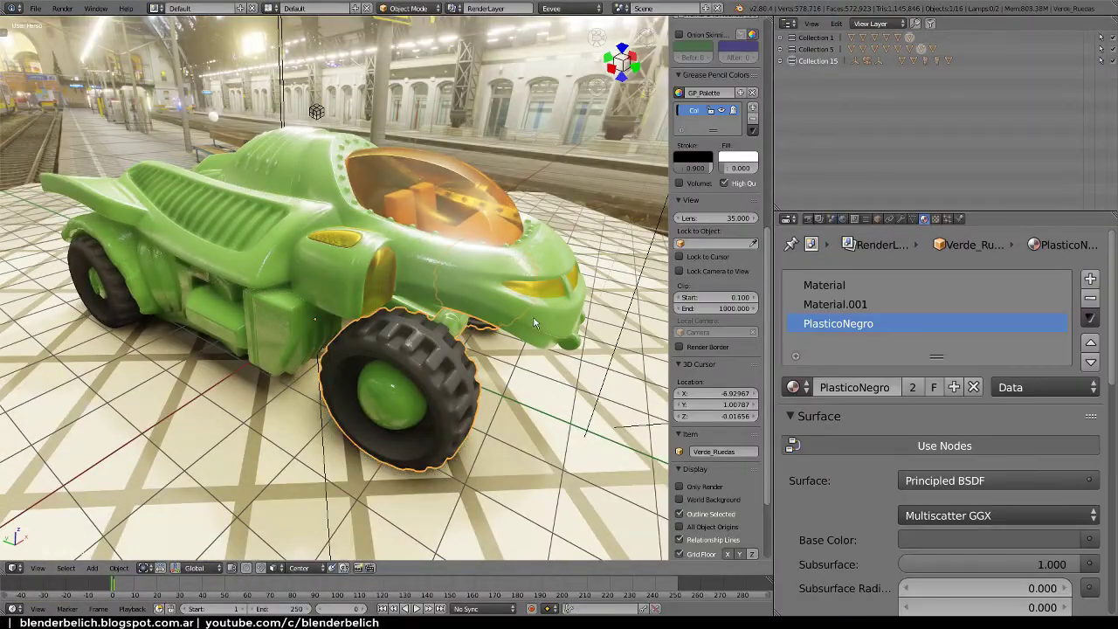
right_click(489, 322)
middle_click_drag(490, 321, 485, 341)
scroll(487, 324, "up", 3)
scroll(489, 305, "up", 3)
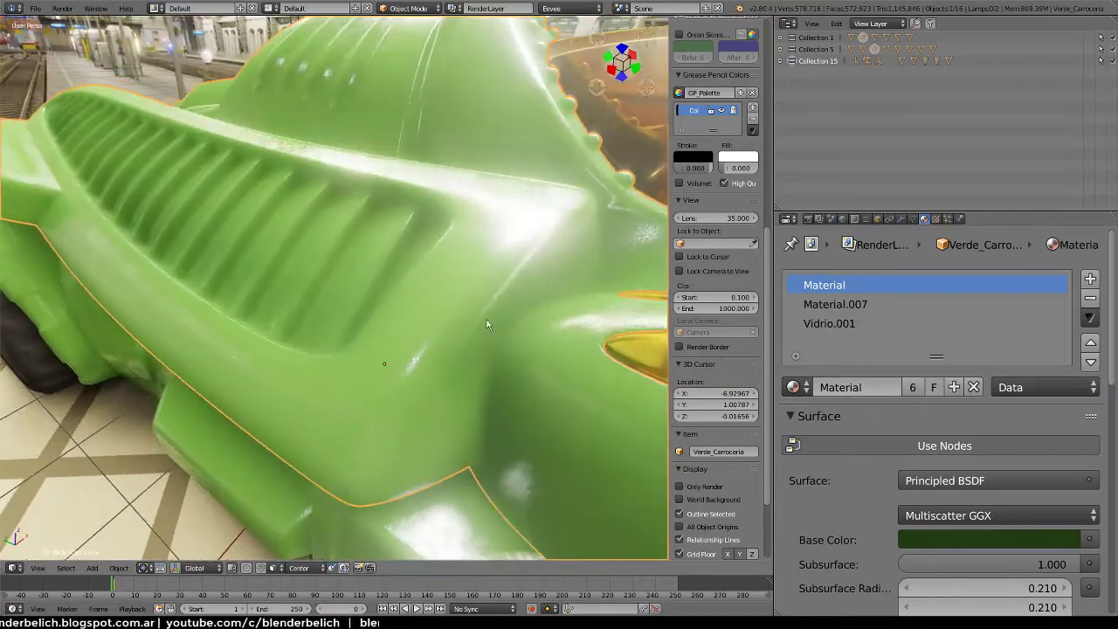
scroll(943, 332, "down", 2)
scroll(943, 332, "down", 4)
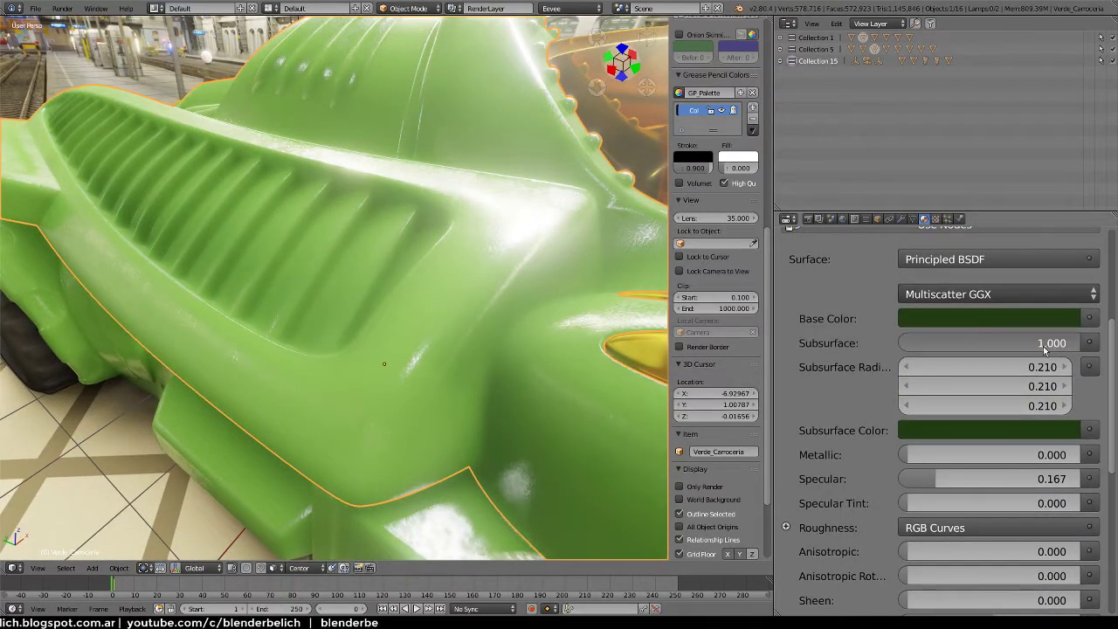
mouse_move(1046, 349)
left_mouse_down()
mouse_move(821, 343)
mouse_move(1080, 345)
left_mouse_up()
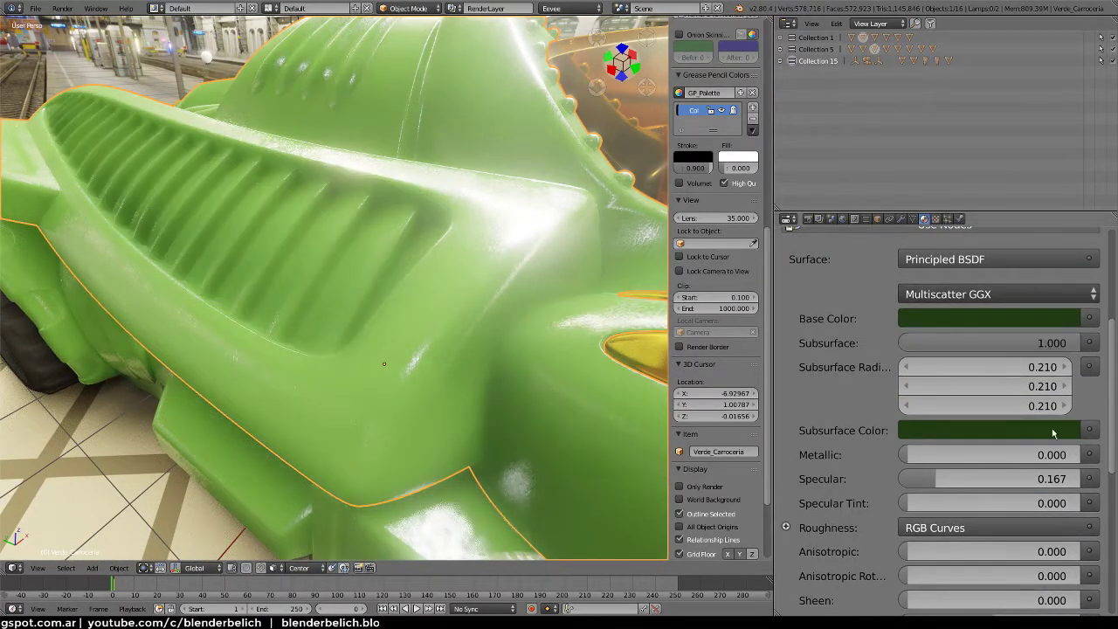
scroll(860, 455, "down", 3)
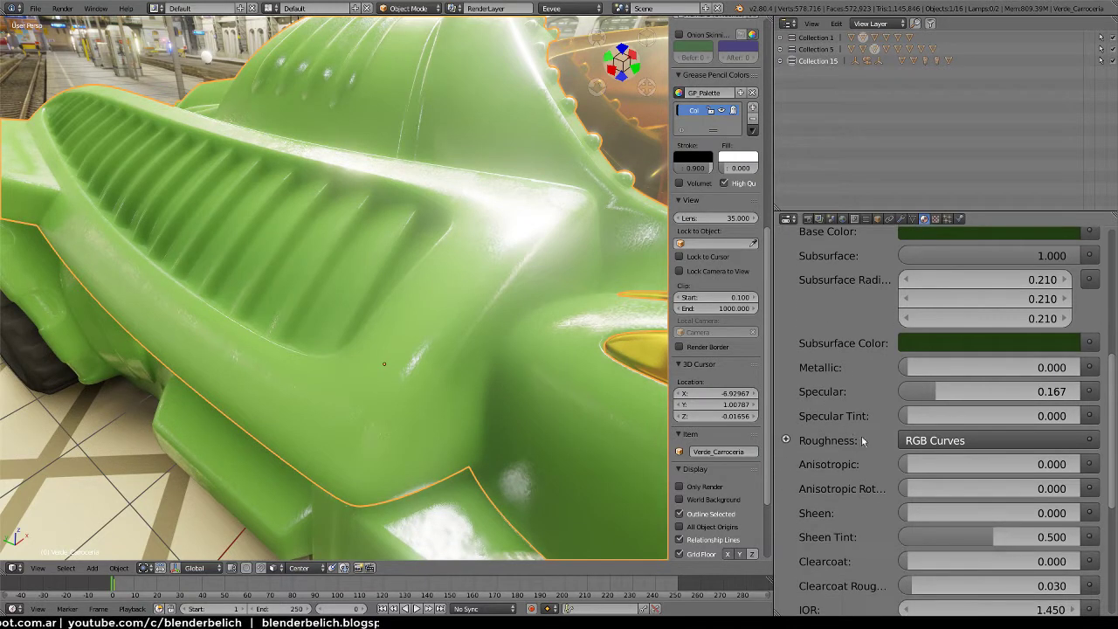
Set Specular to 0, bring Subsurface back to 0.983, and open the subsurface colour picker
left_click(975, 394)
key("Escape")
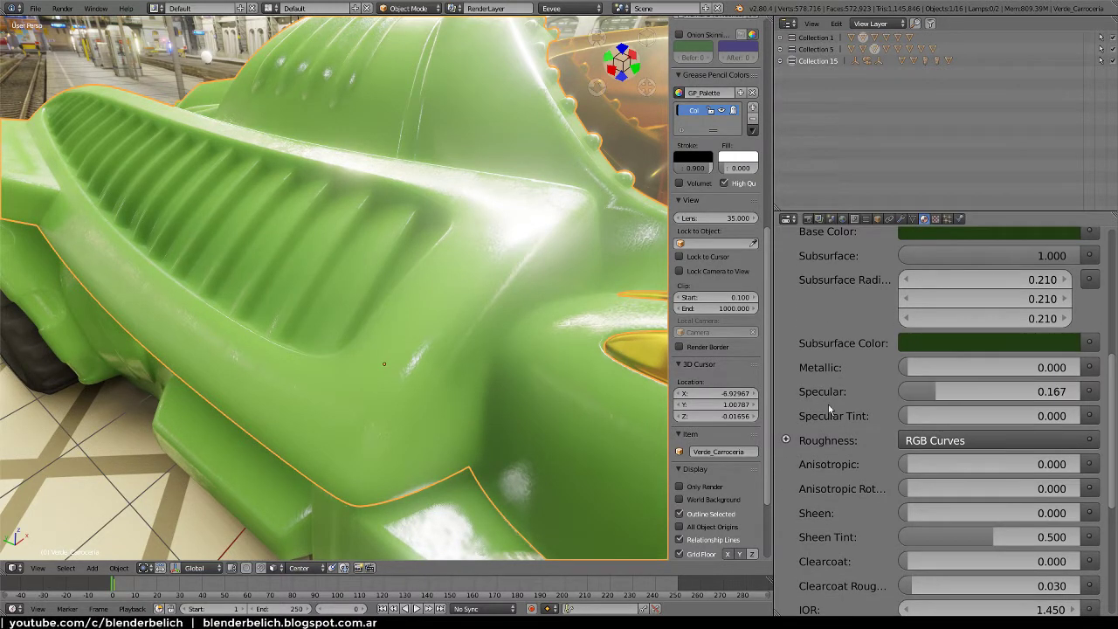
left_click(960, 394)
type("0.000")
key("Return")
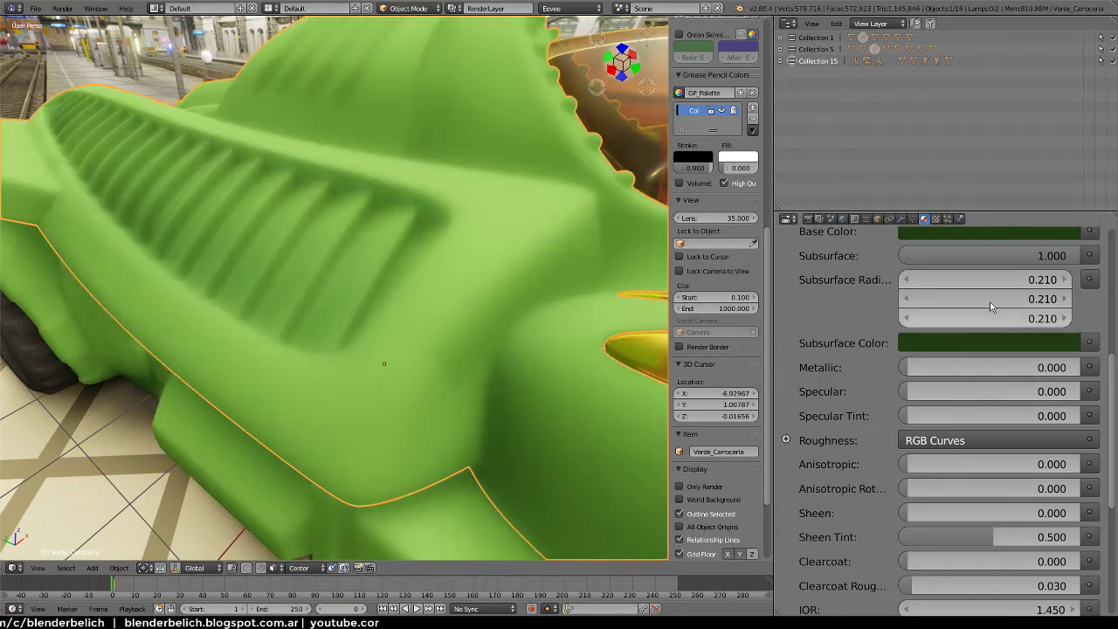
left_click_drag(989, 255, 806, 253)
left_click_drag(907, 253, 1075, 255)
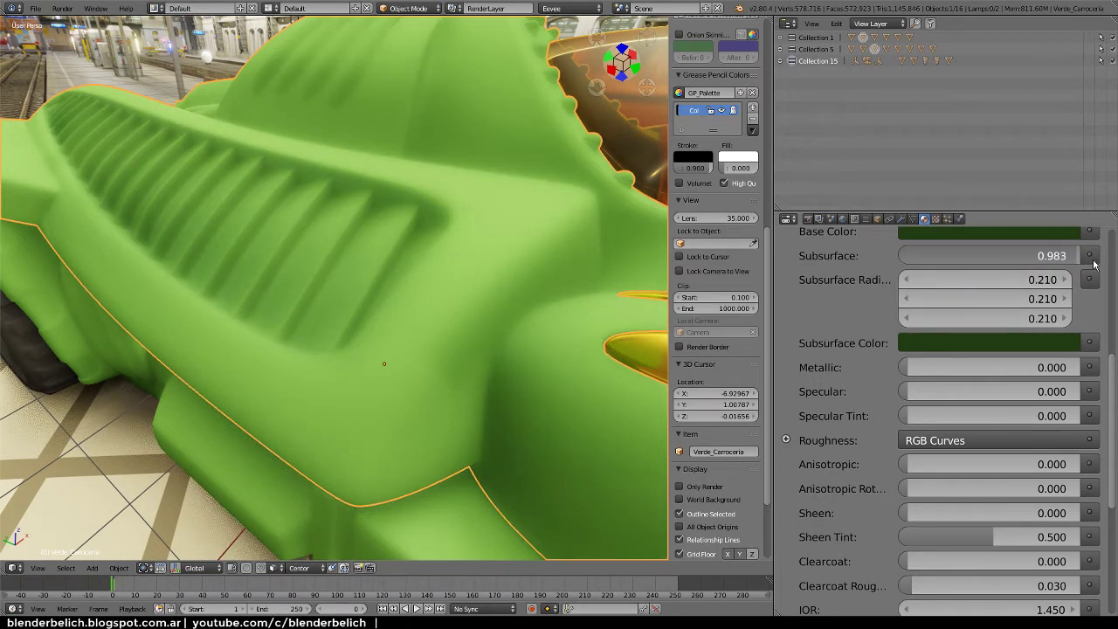
left_click(1059, 344)
Desaturate the subsurface colour in HSV and set Subsurface Radius to 0.200, 0.100, 0.050
left_click(978, 227)
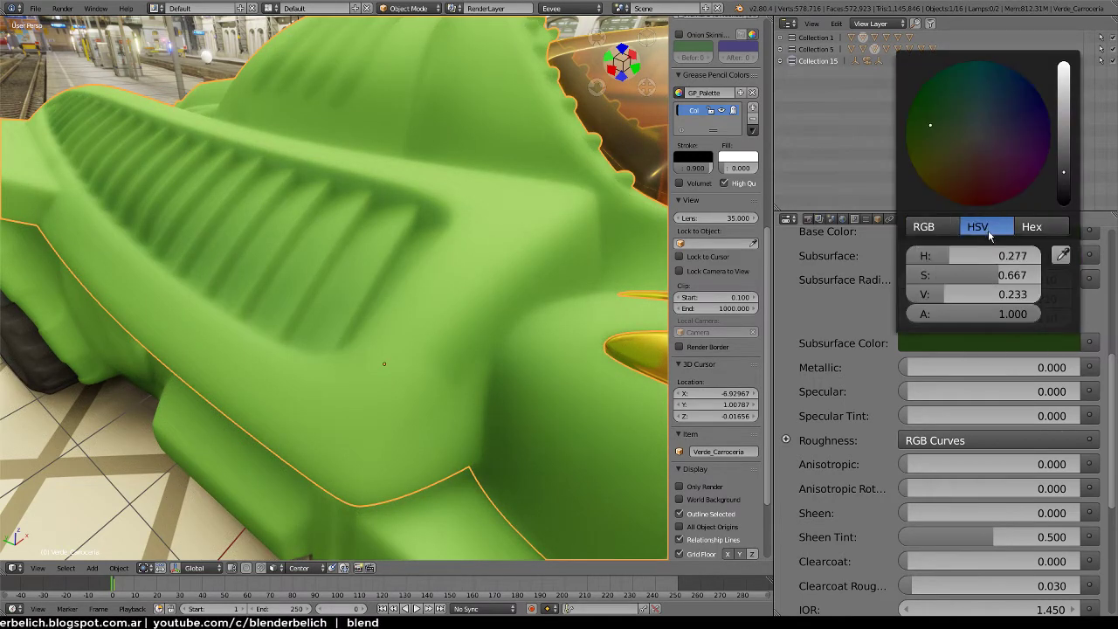
left_click_drag(937, 279, 739, 278)
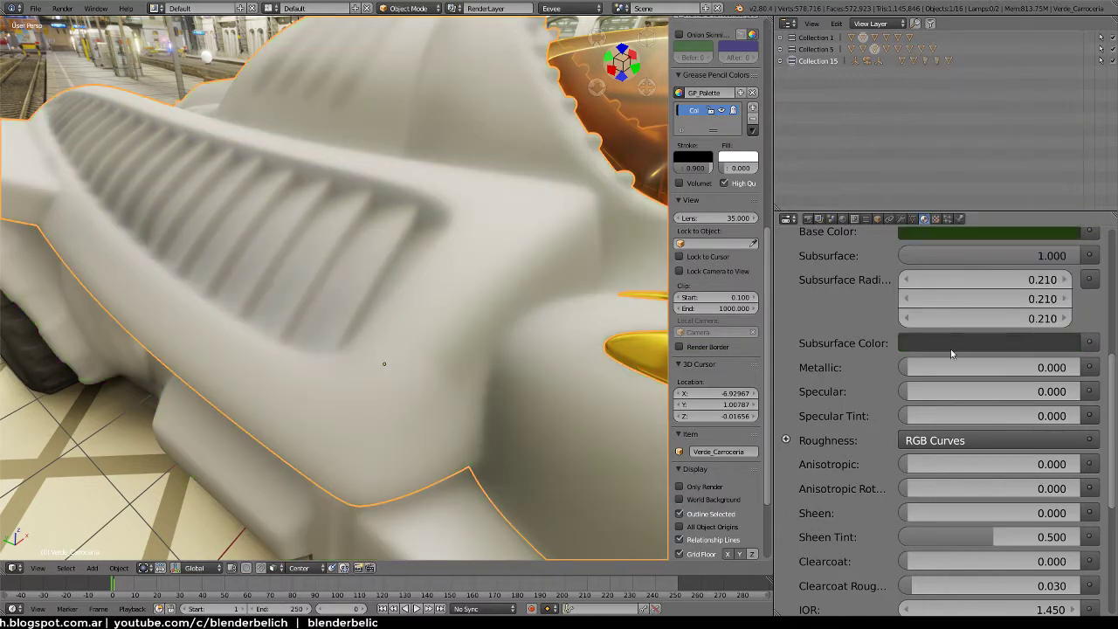
left_click(1010, 280)
type(".2")
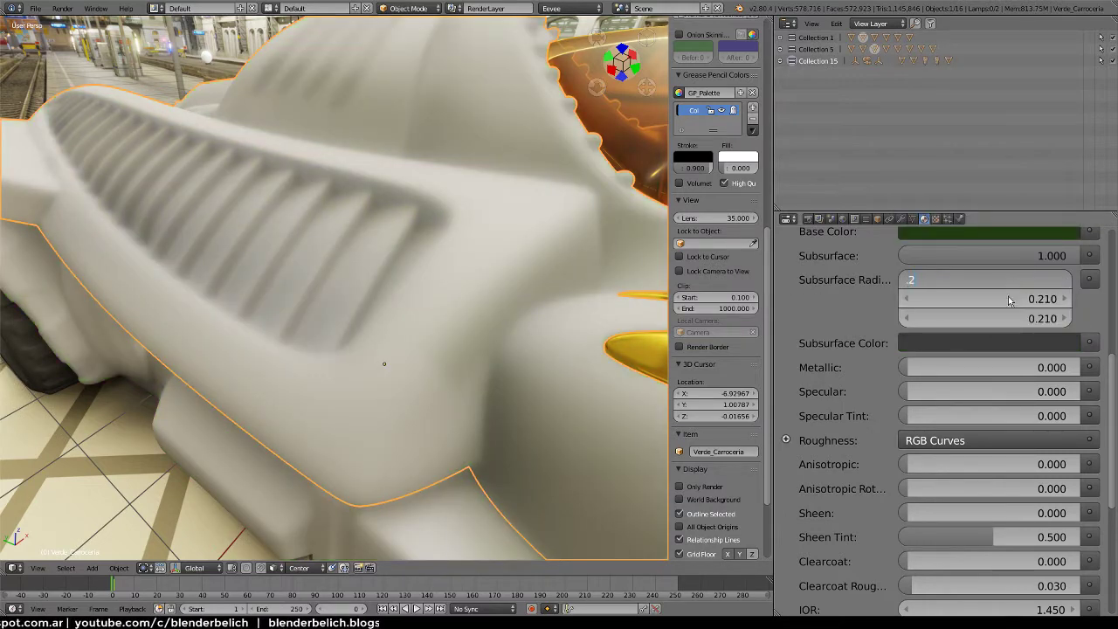
key("Tab")
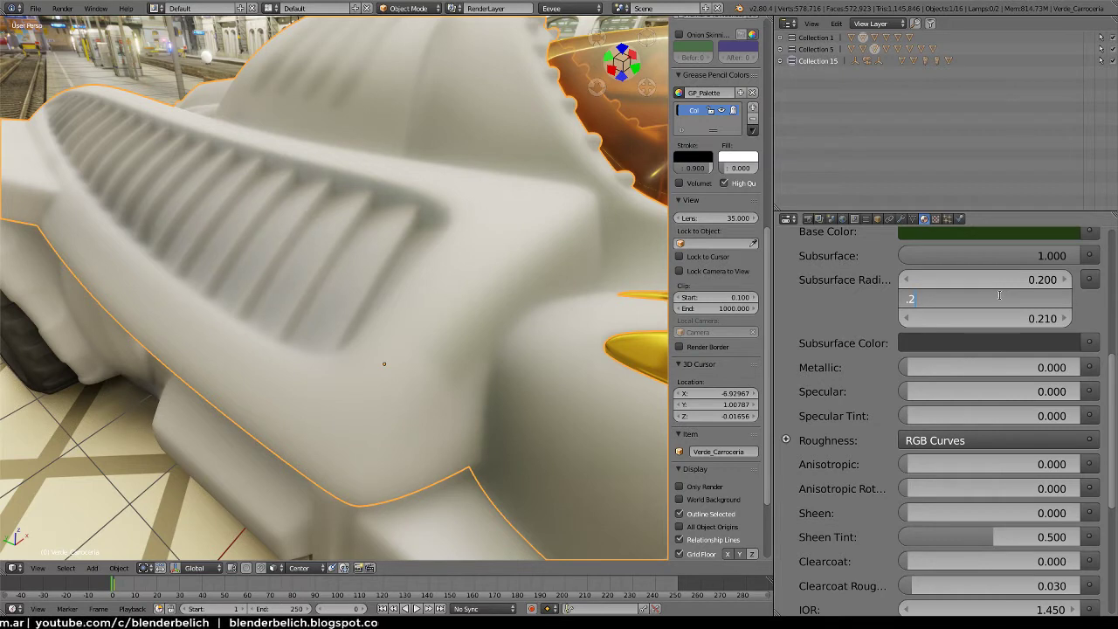
type("/2")
key("Return")
left_click(1012, 317)
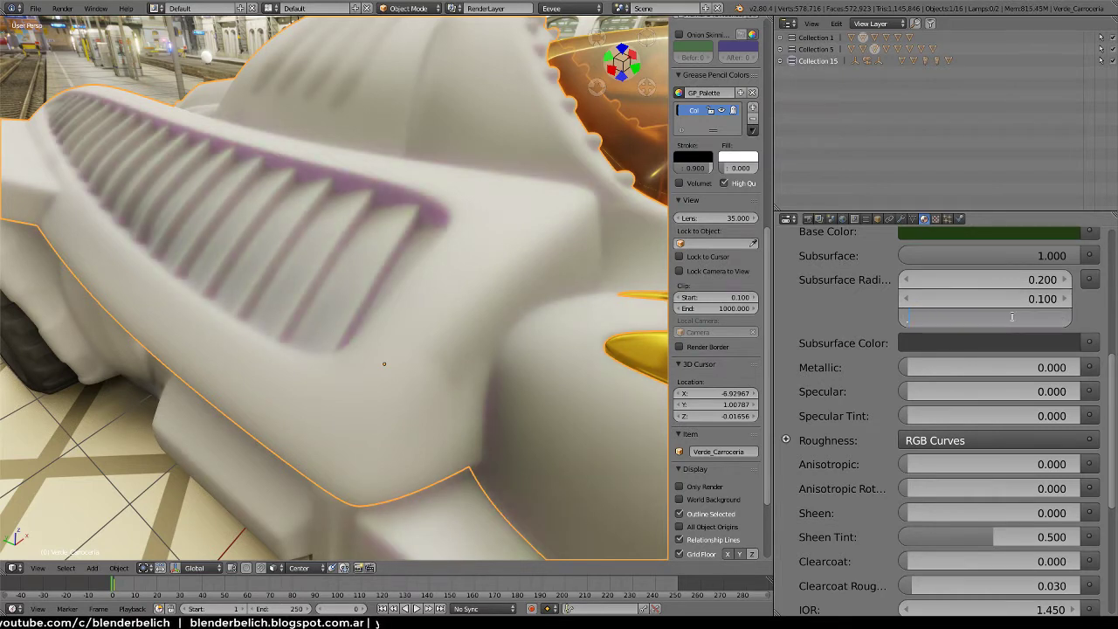
type("1/2")
key("Return")
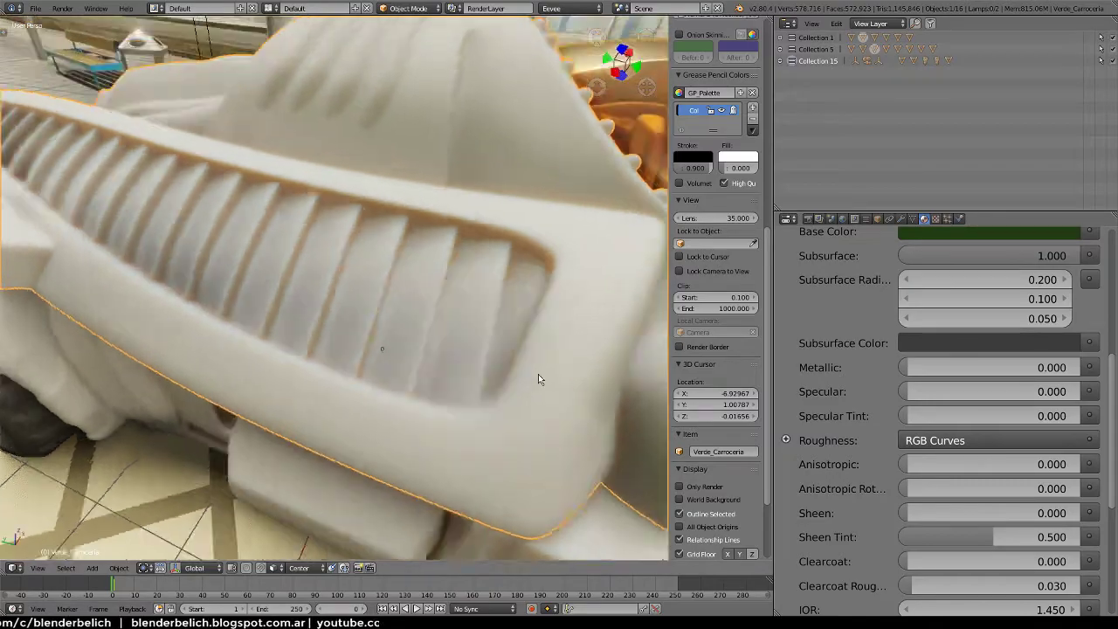
Restore Specular to 0.167 and the green subsurface colour, then view the whole car
mouse_move(538, 374)
middle_mouse_down()
mouse_move(535, 317)
mouse_move(421, 360)
mouse_move(420, 374)
mouse_move(392, 362)
mouse_move(497, 334)
middle_mouse_up()
scroll(496, 333, "up", 2)
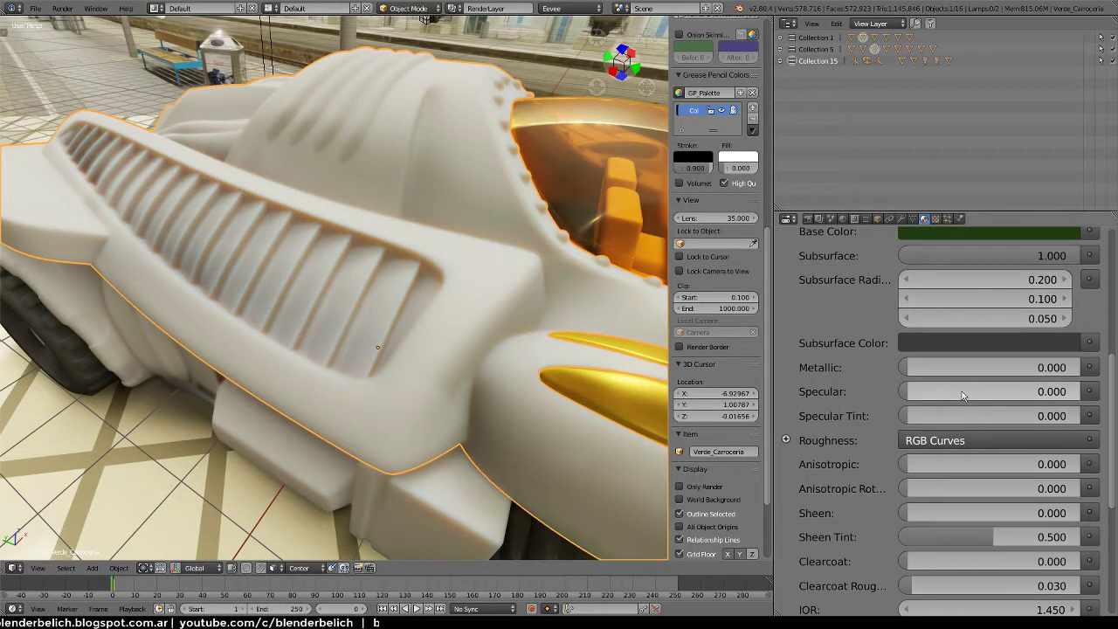
left_click_drag(964, 396, 993, 396)
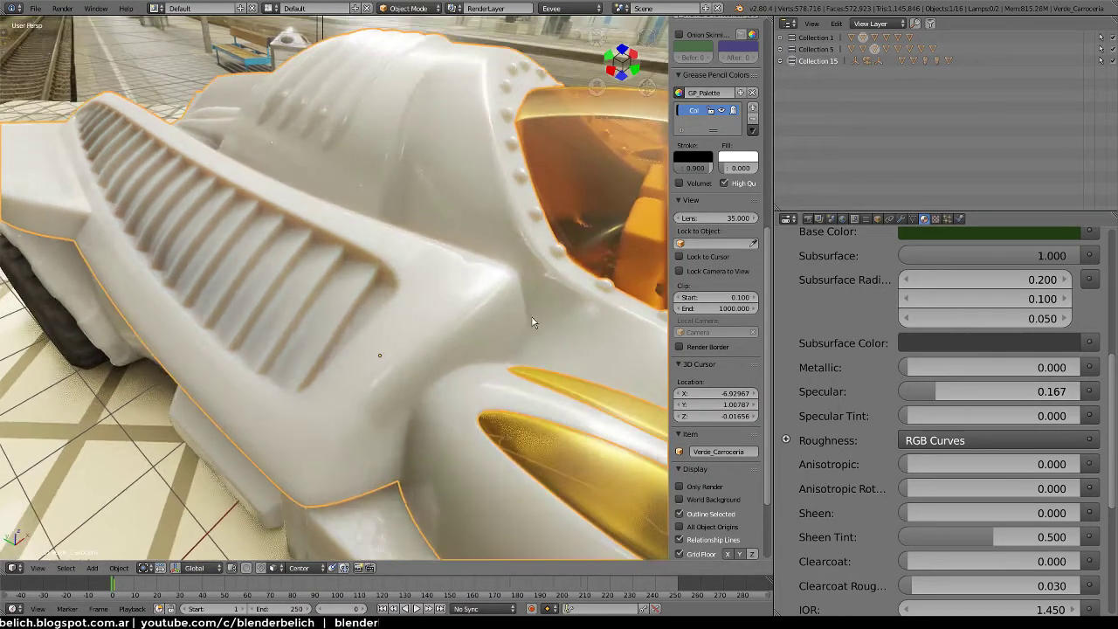
left_click_drag(1006, 225, 987, 343)
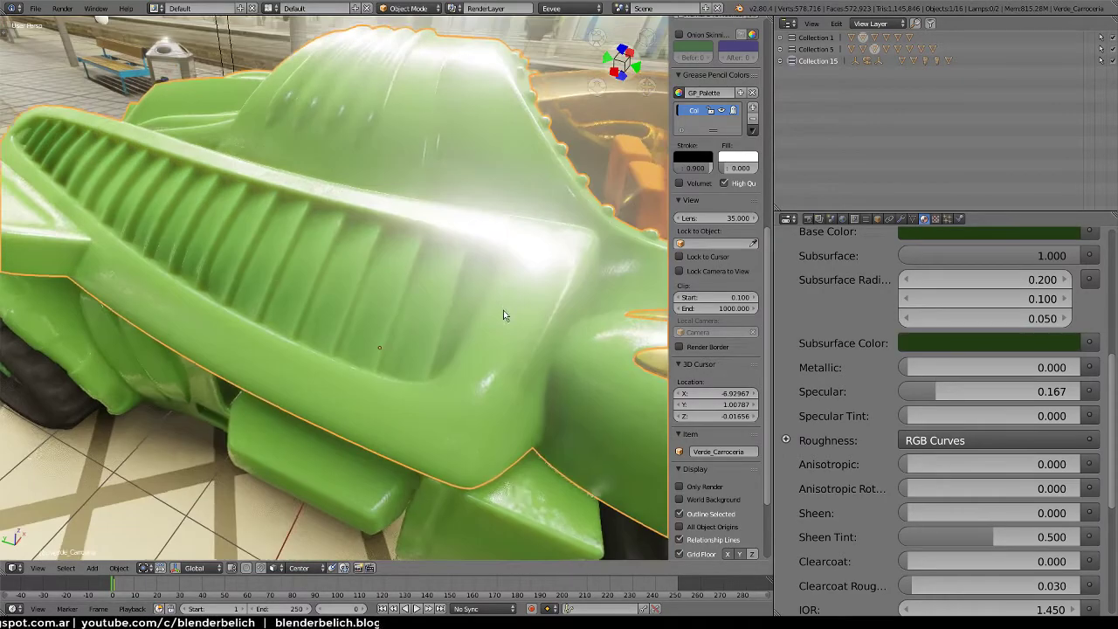
mouse_move(504, 312)
middle_mouse_down()
mouse_move(514, 389)
mouse_move(404, 374)
mouse_move(487, 384)
mouse_move(513, 367)
mouse_move(485, 422)
mouse_move(346, 427)
mouse_move(388, 409)
middle_mouse_up()
Add a UV sphere and turn off Bloom in the Eevee render settings
key("shift+a")
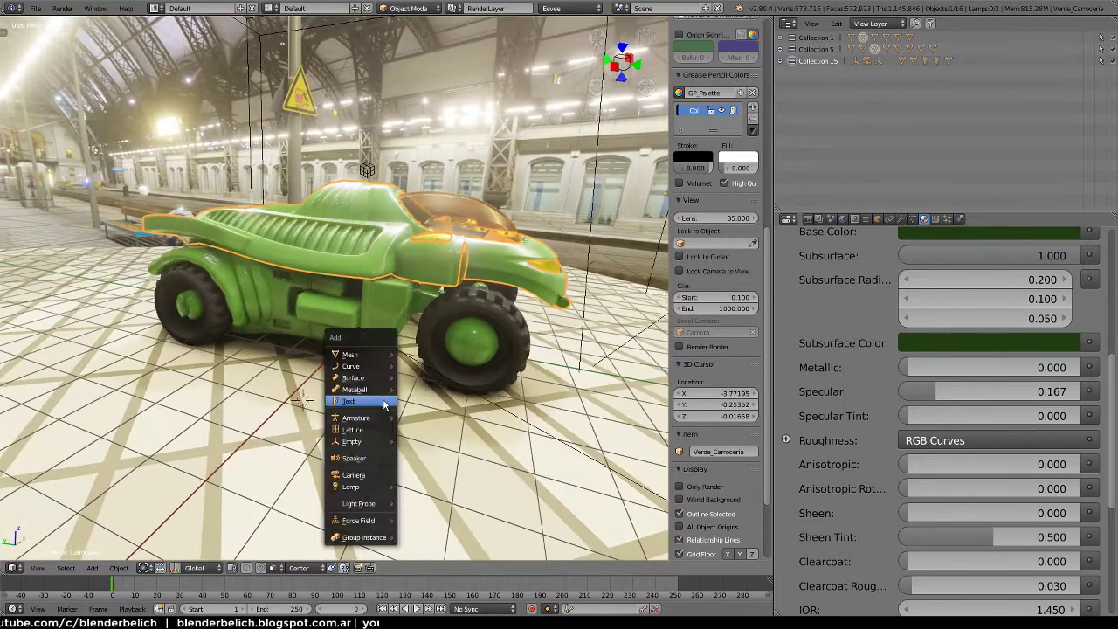
mouse_move(360, 354)
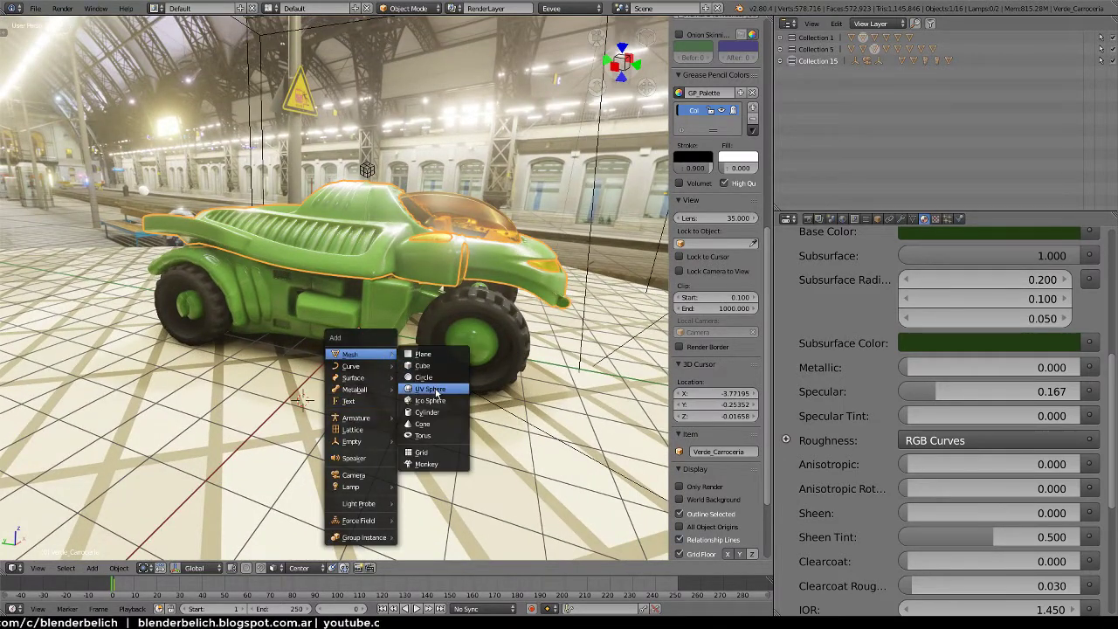
left_click(436, 389)
scroll(422, 389, "up", 2)
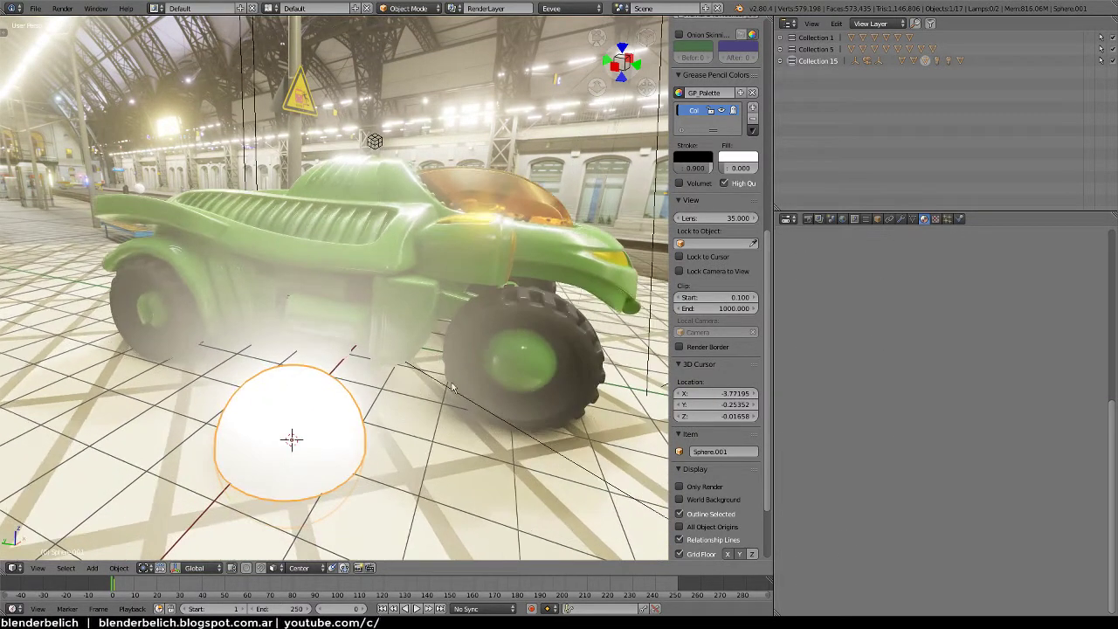
left_click(924, 219)
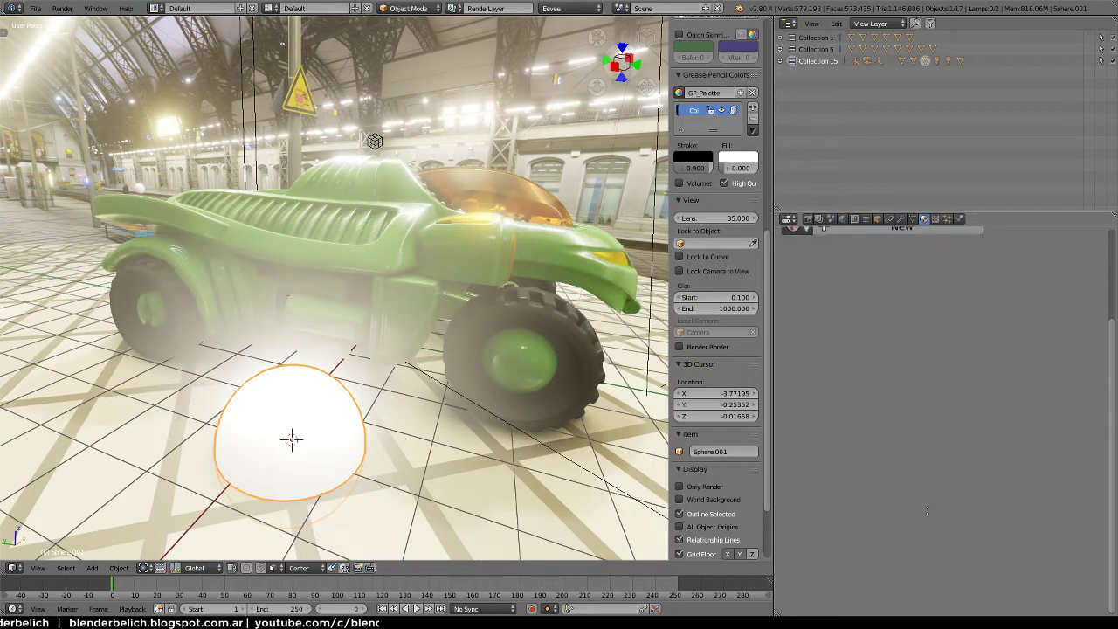
left_click(810, 220)
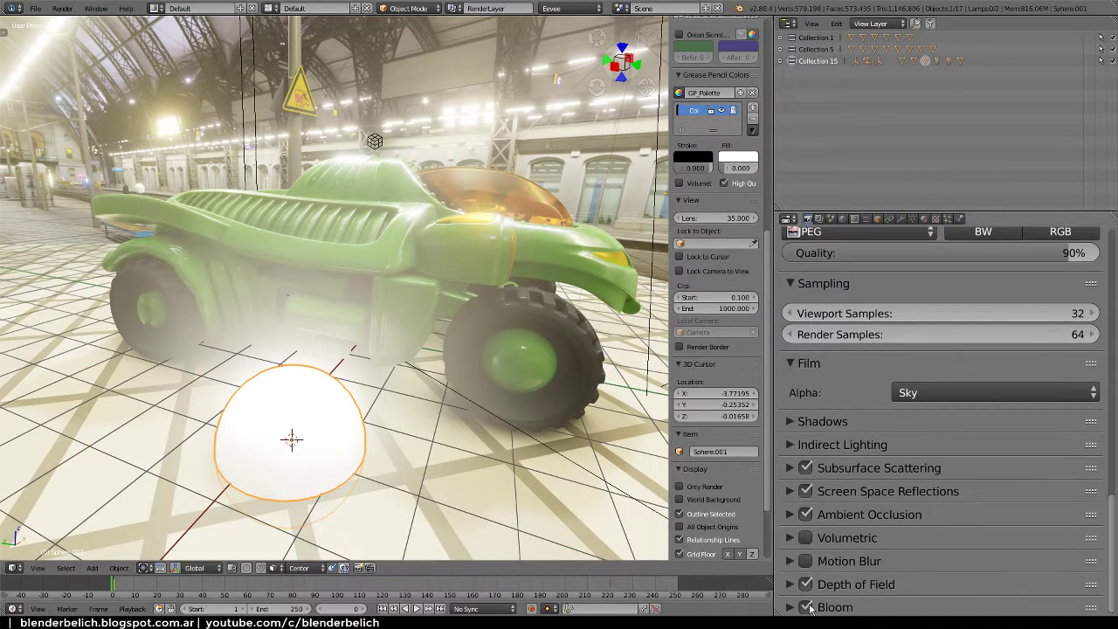
left_click(807, 608)
left_click(925, 219)
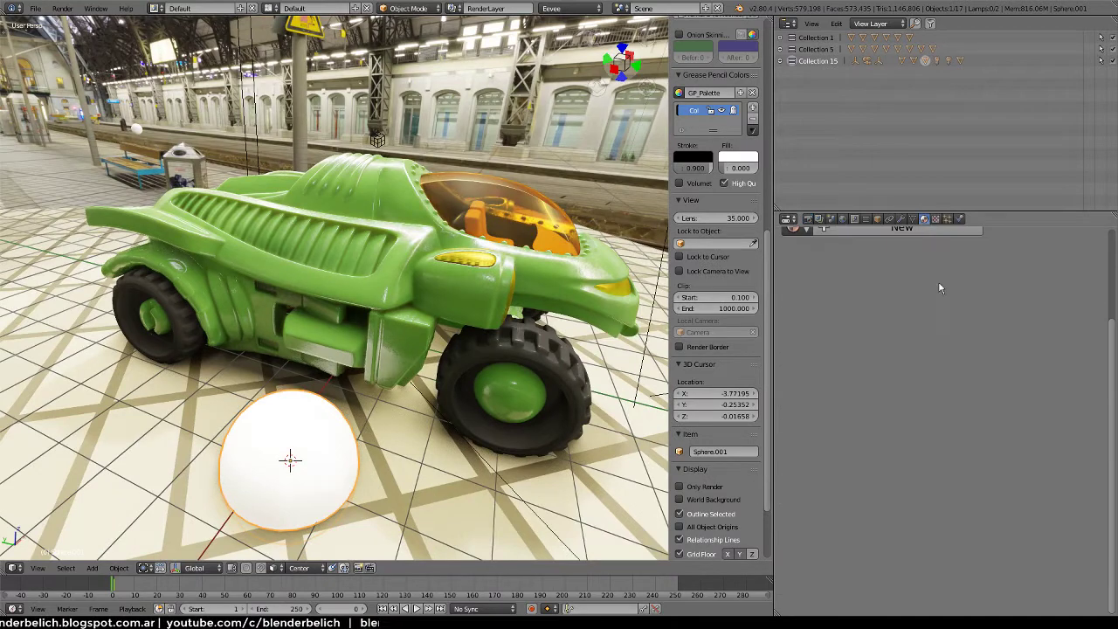
Give the sphere a new material with Metallic 1 and Roughness 0, and flatten it along Z
left_click(874, 344)
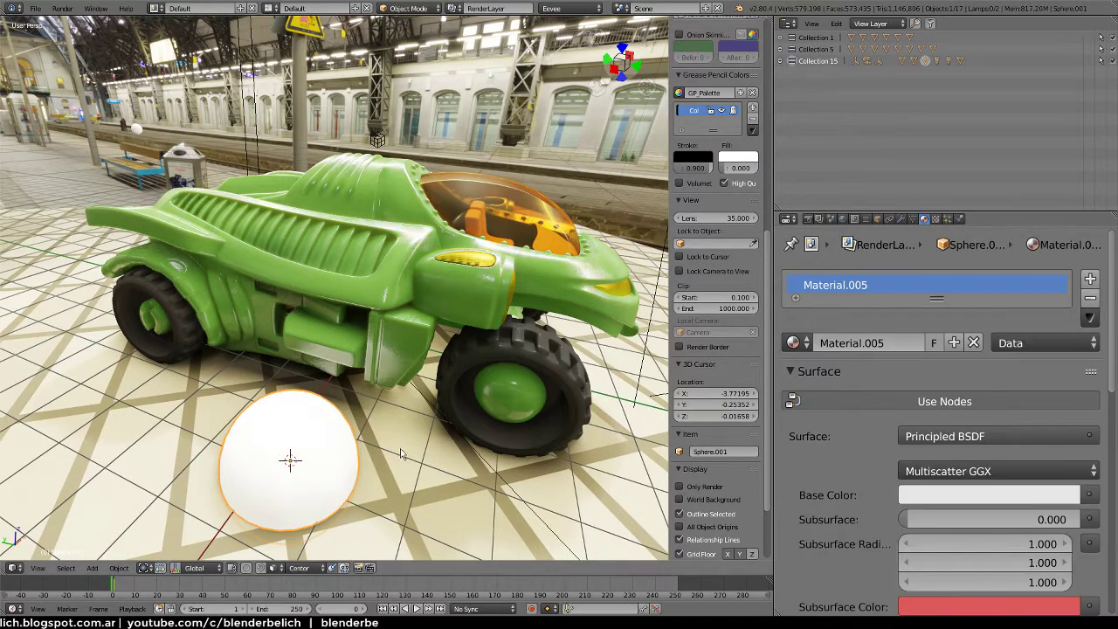
scroll(874, 407, "down", 3)
left_click_drag(914, 522, 1080, 525)
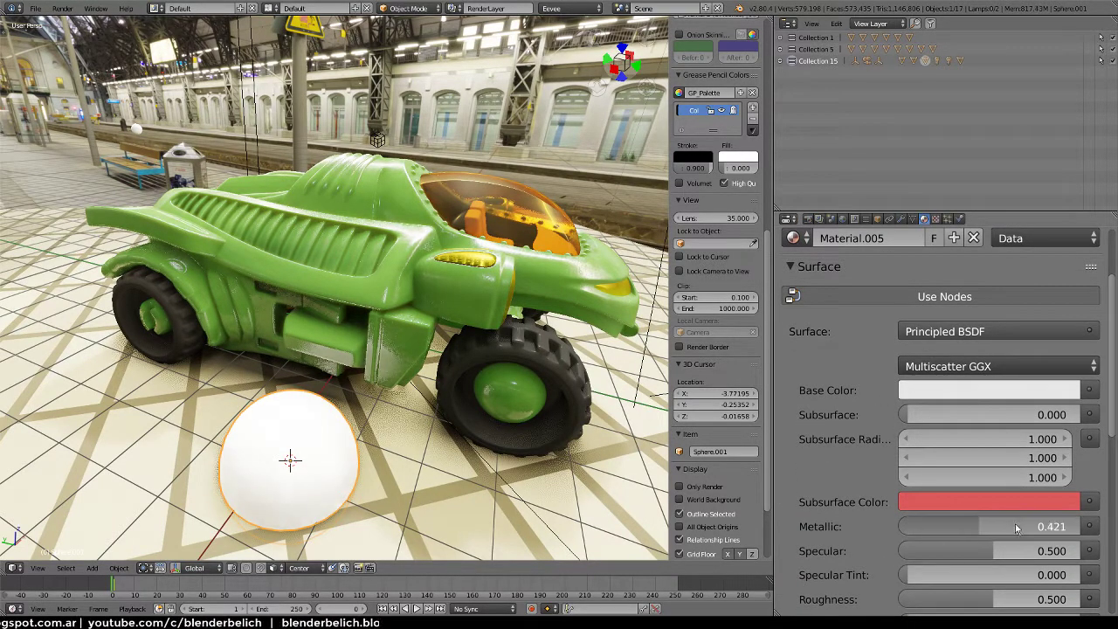
middle_click_drag(410, 376, 498, 392)
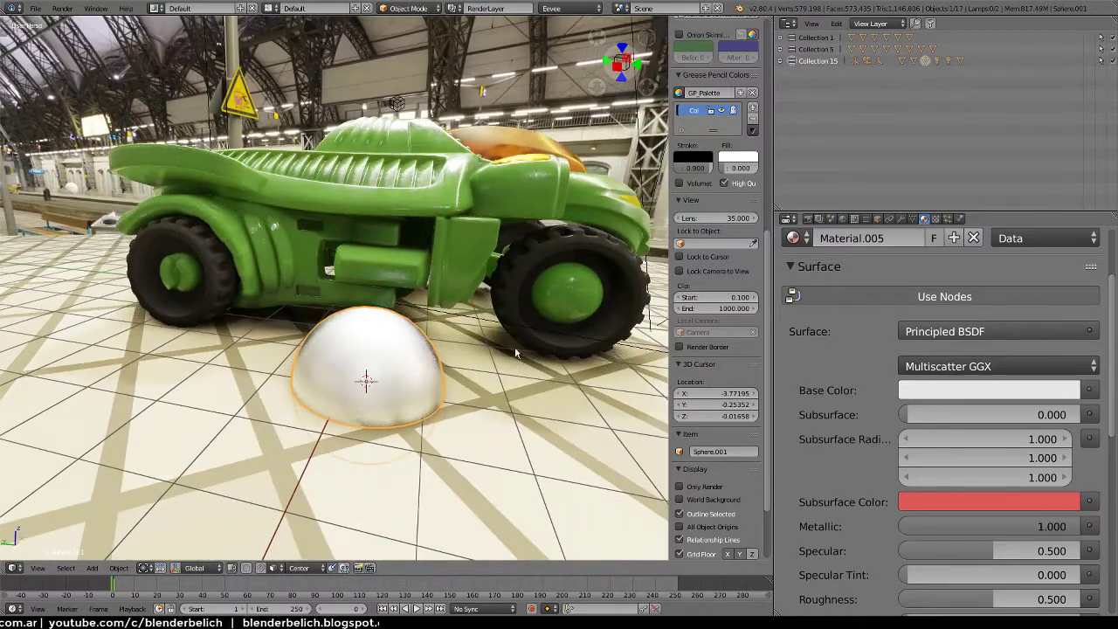
key("s")
key("z")
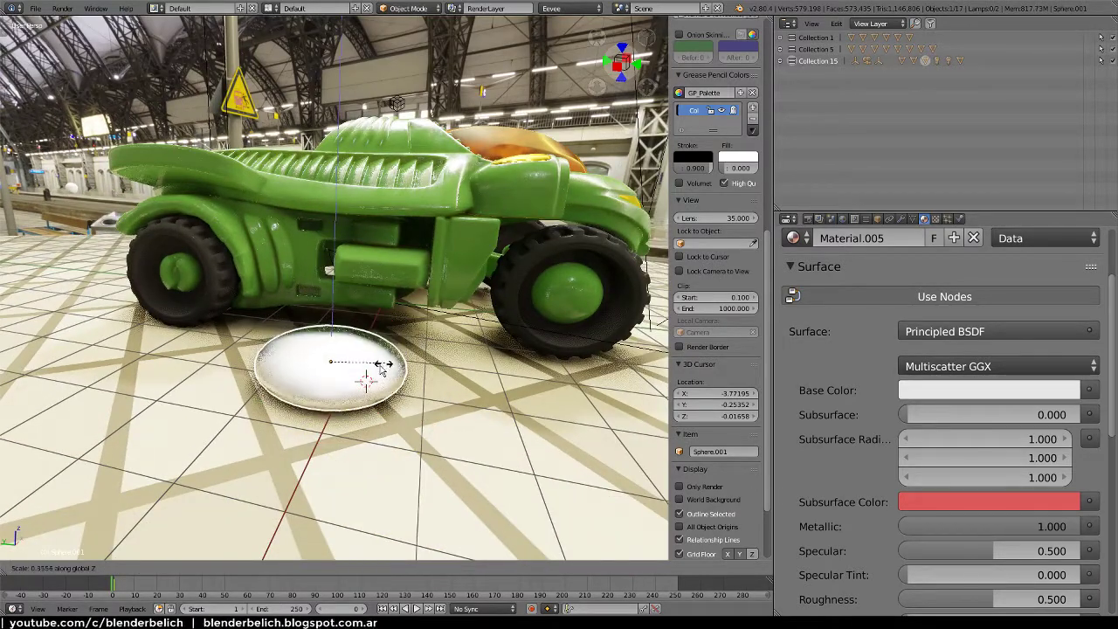
left_click(382, 369)
scroll(890, 512, "down", 2)
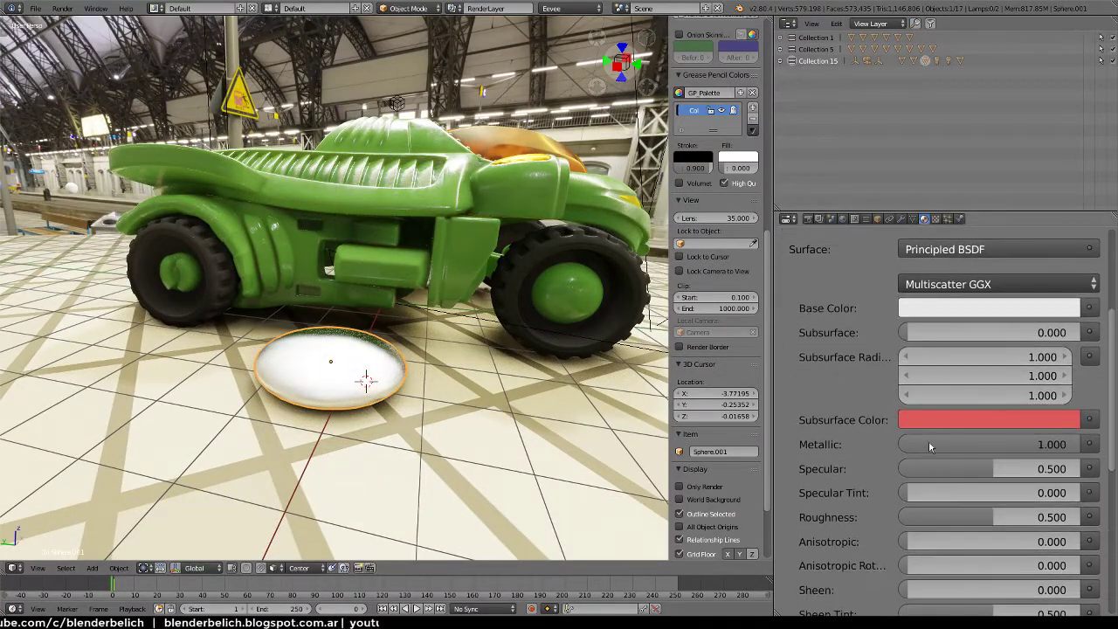
left_click_drag(961, 517, 909, 518)
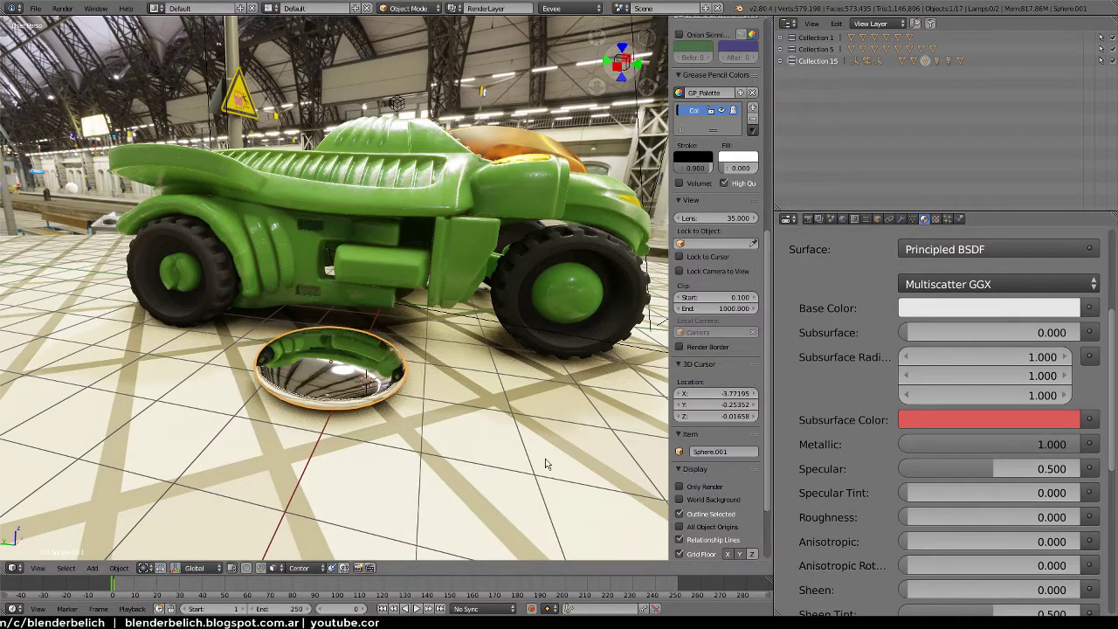
mouse_move(544, 462)
middle_mouse_down()
mouse_move(389, 422)
mouse_move(441, 406)
middle_mouse_up()
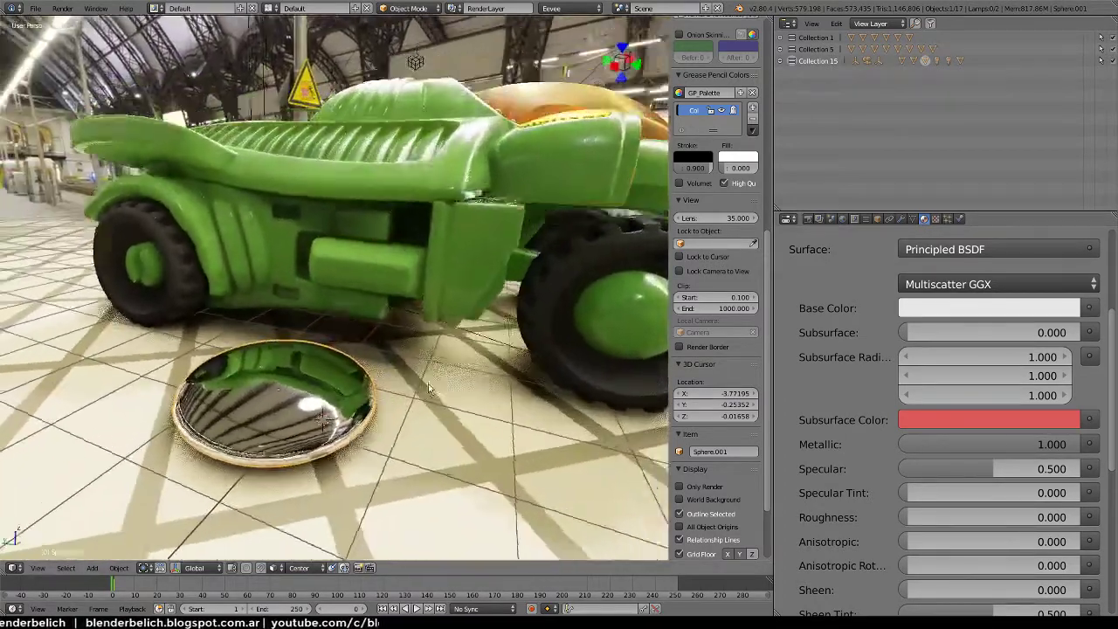
Reposition the mirror disc and compare the scene with Screen Space Reflections off and on
key("g")
left_click(481, 398)
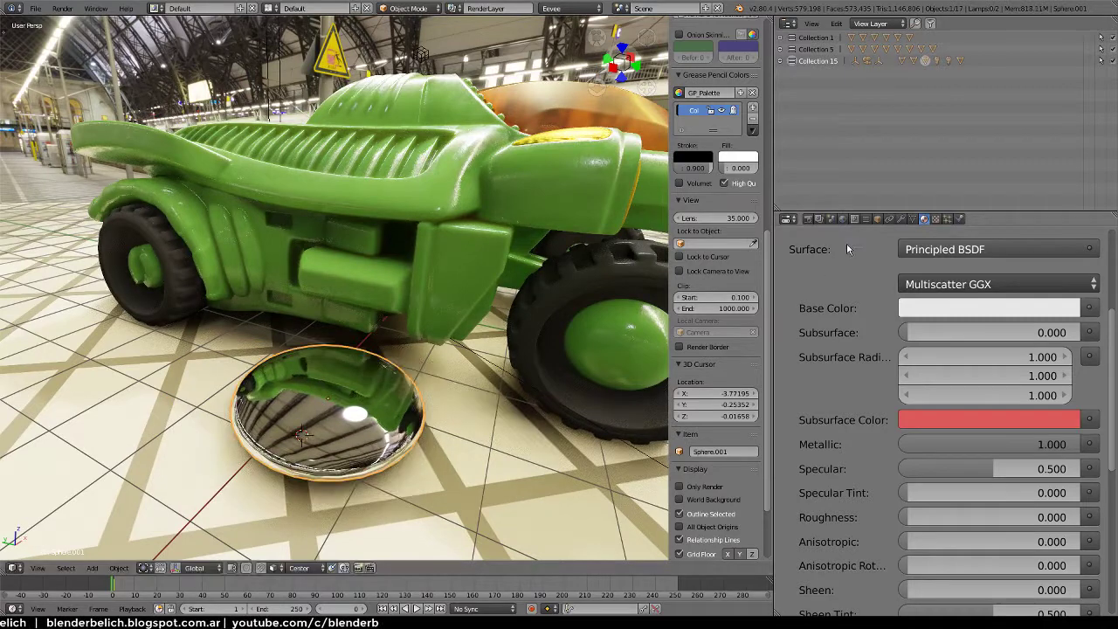
left_click(806, 220)
scroll(816, 472, "down", 1)
left_click(845, 494)
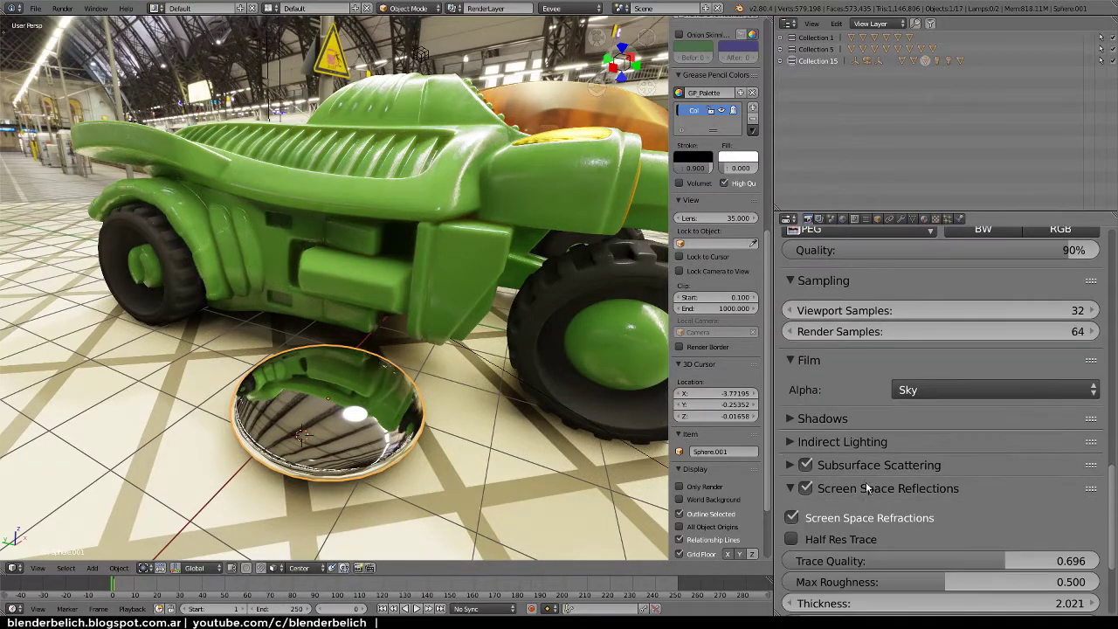
scroll(845, 495, "down", 5)
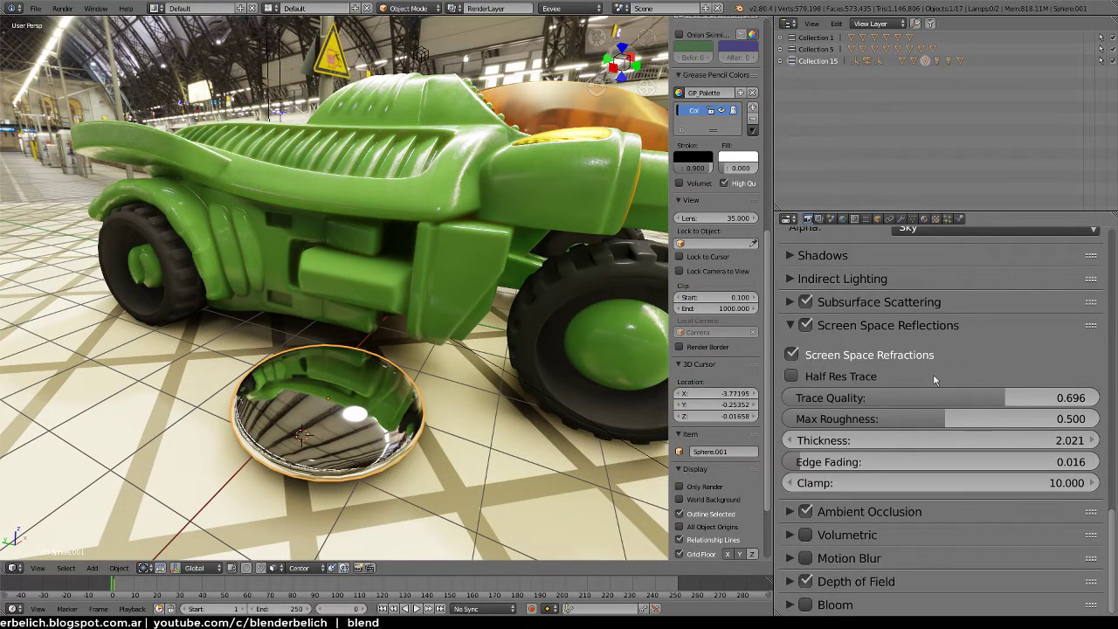
left_click(806, 326)
left_click(807, 326)
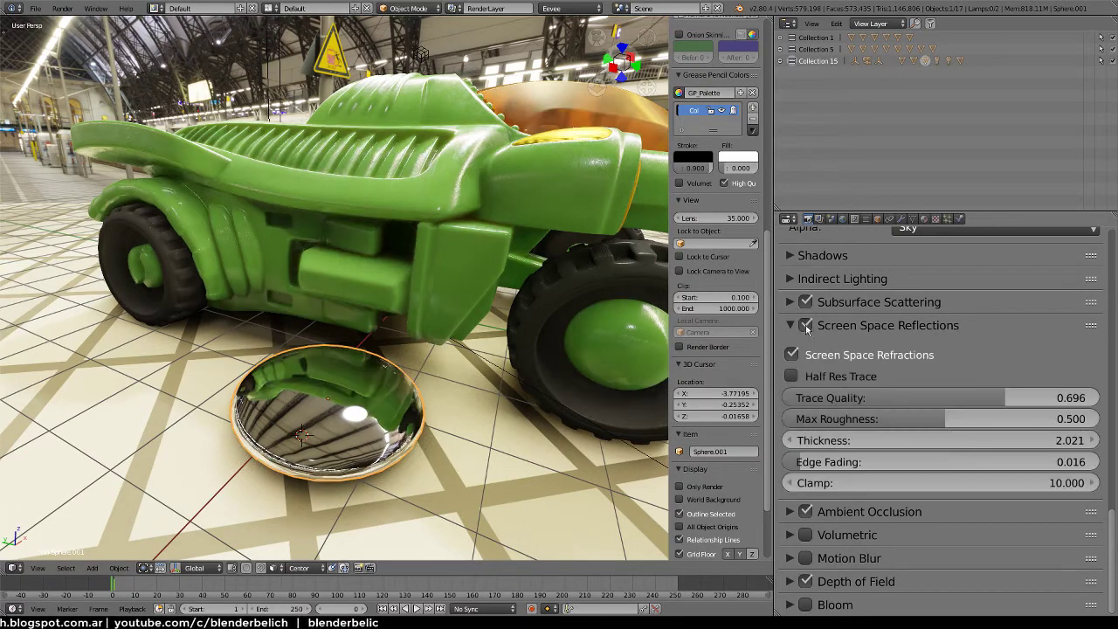
left_click(806, 326)
Move the disc further left and down and re-enable Screen Space Reflections
key("g")
left_click(346, 434)
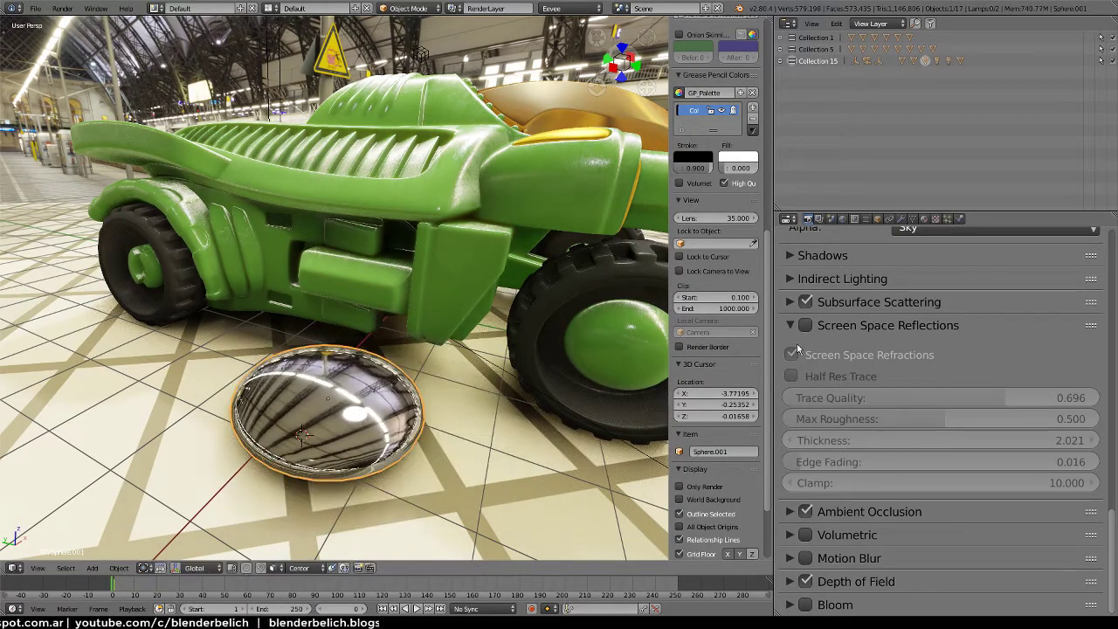
left_click(807, 326)
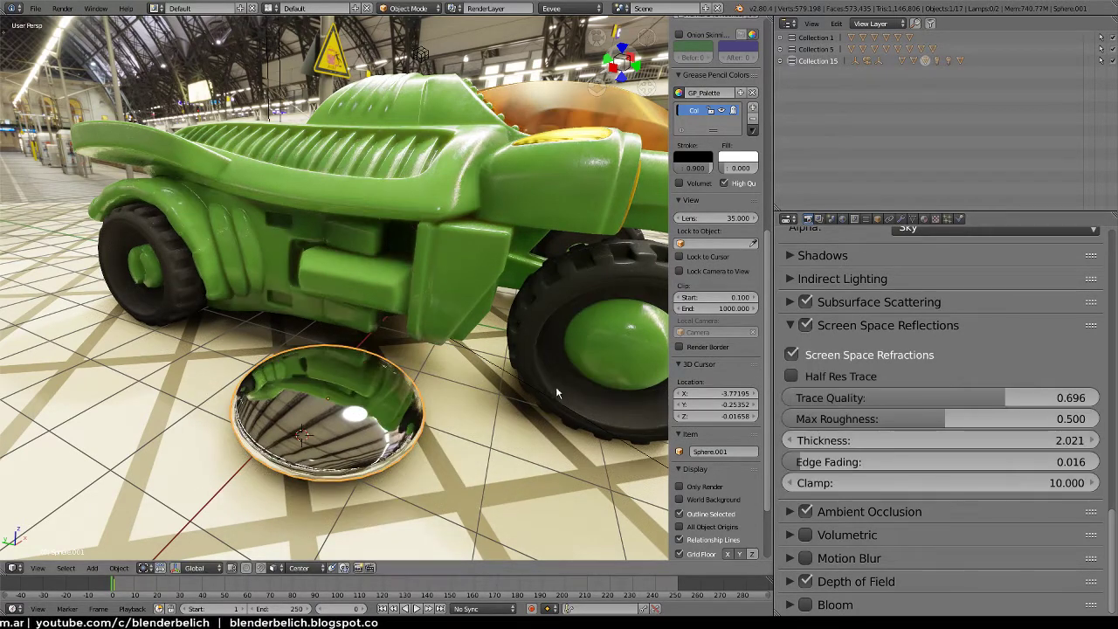
middle_click_drag(556, 386, 638, 437)
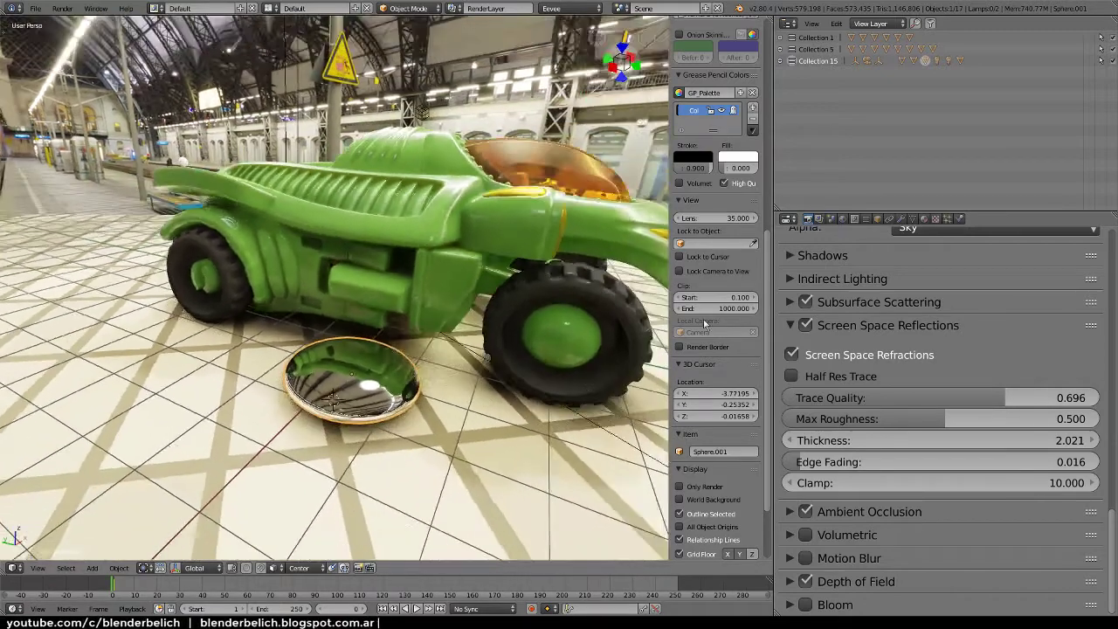
Set the World environment Strength to 0 and move the disc to the lower left
left_click(843, 219)
left_click(808, 334)
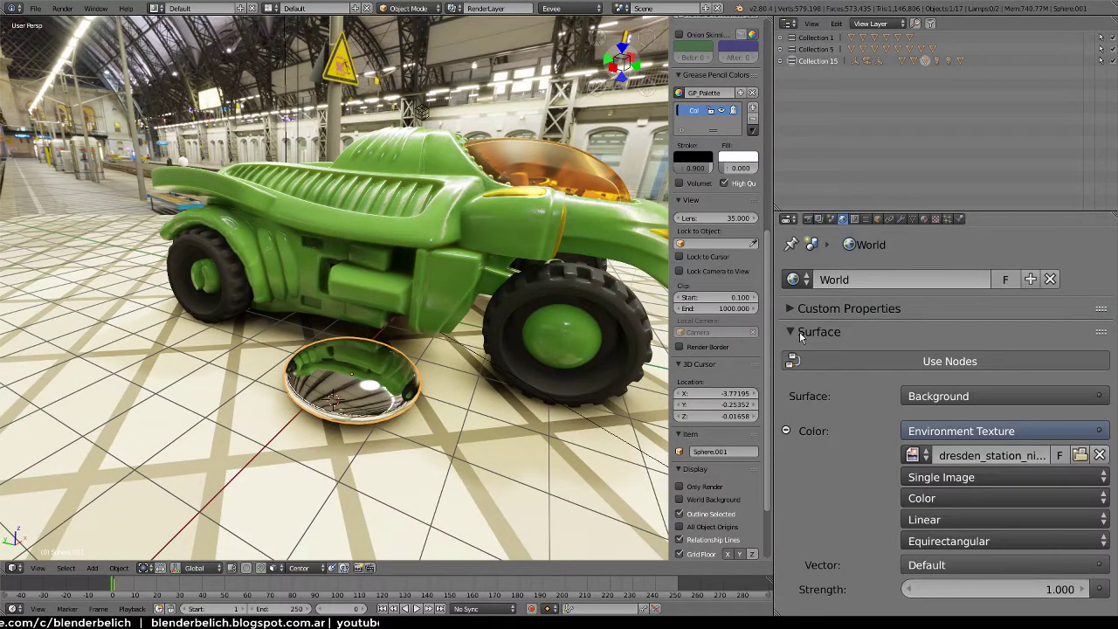
left_click(996, 590)
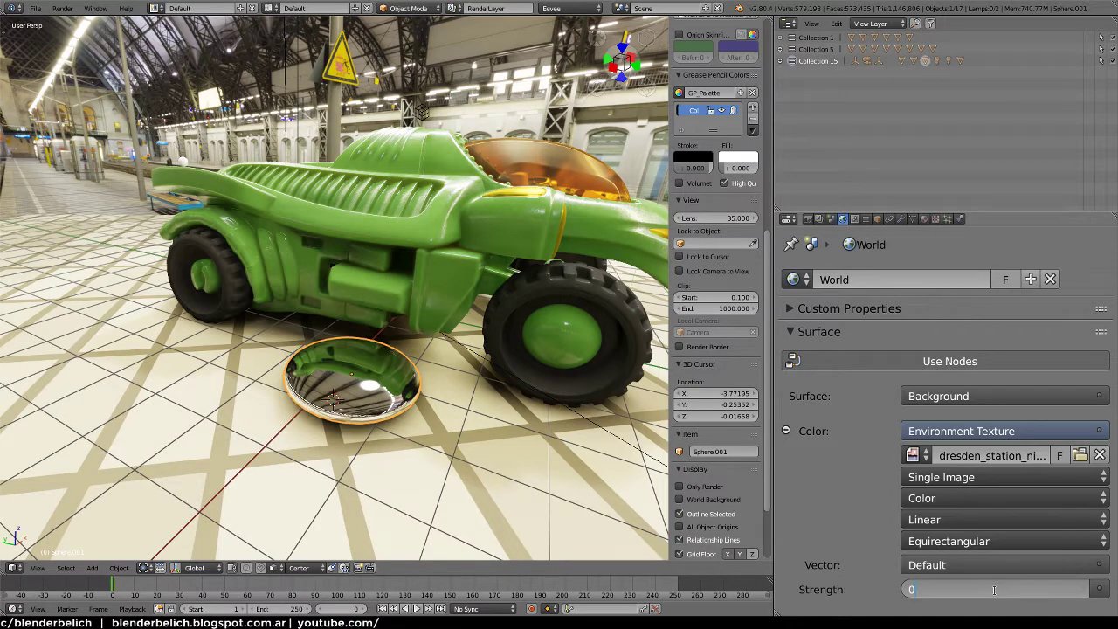
type(".000")
key("Return")
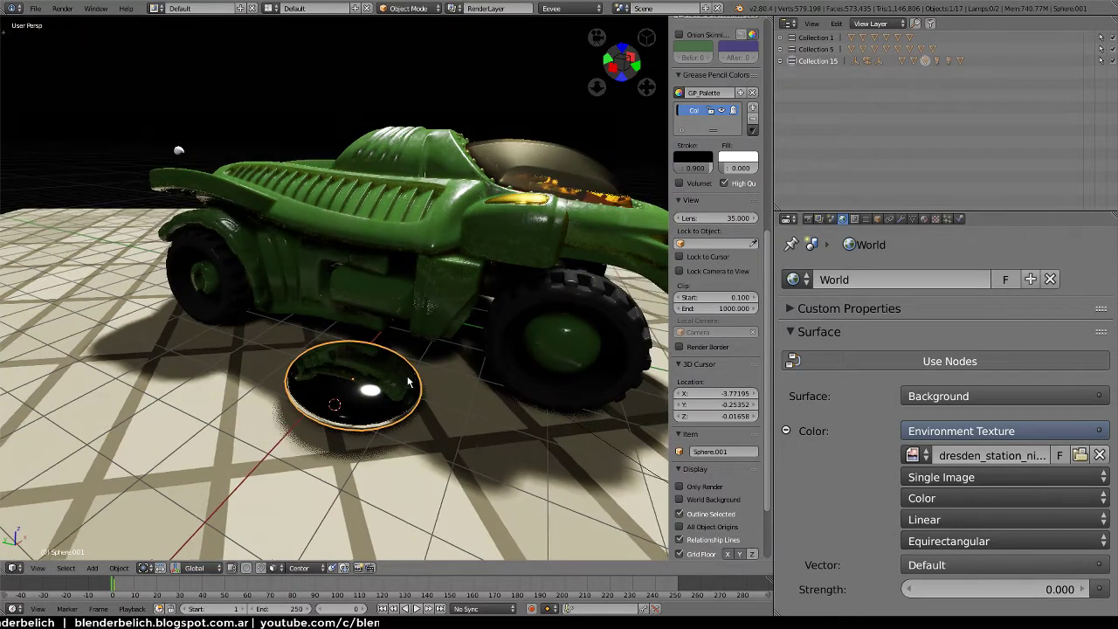
key("g")
left_click(381, 402)
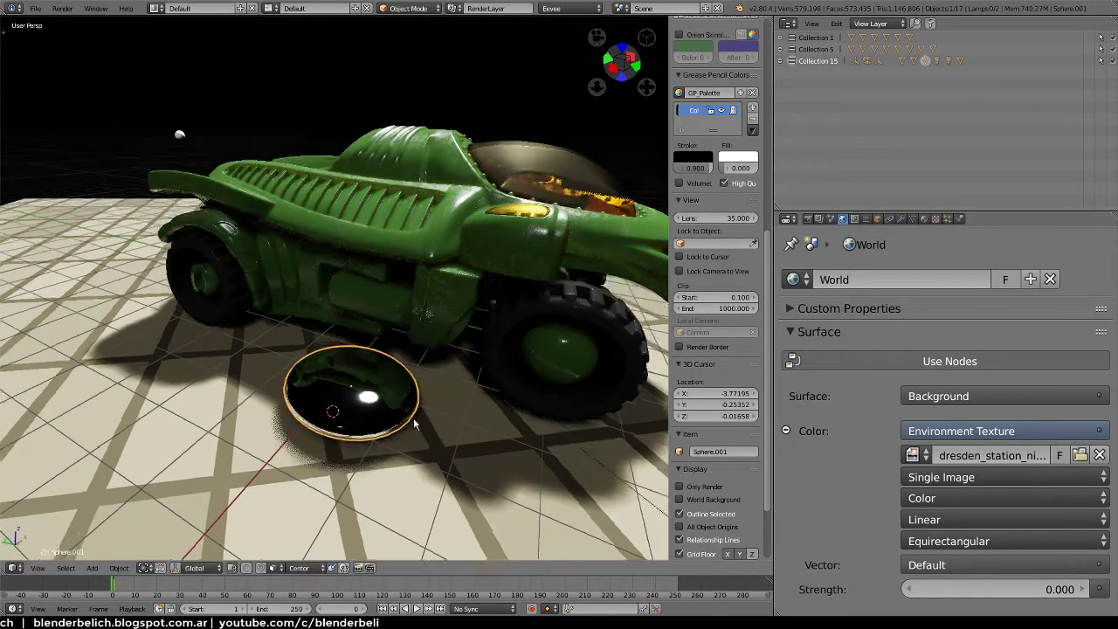
mouse_move(381, 402)
middle_mouse_down()
mouse_move(422, 438)
mouse_move(542, 438)
middle_mouse_up()
Select the Sun.001 lamp and begin a move, then cancel it
scroll(539, 476, "down", 1)
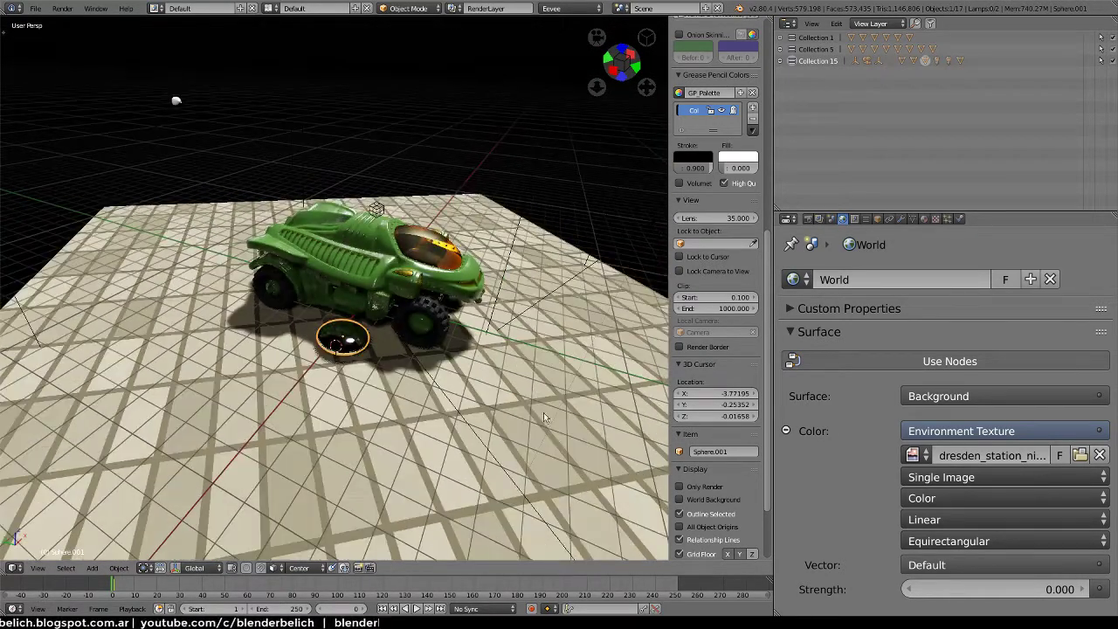
scroll(540, 476, "down", 1)
scroll(539, 477, "down", 1)
right_click(487, 248)
key("g")
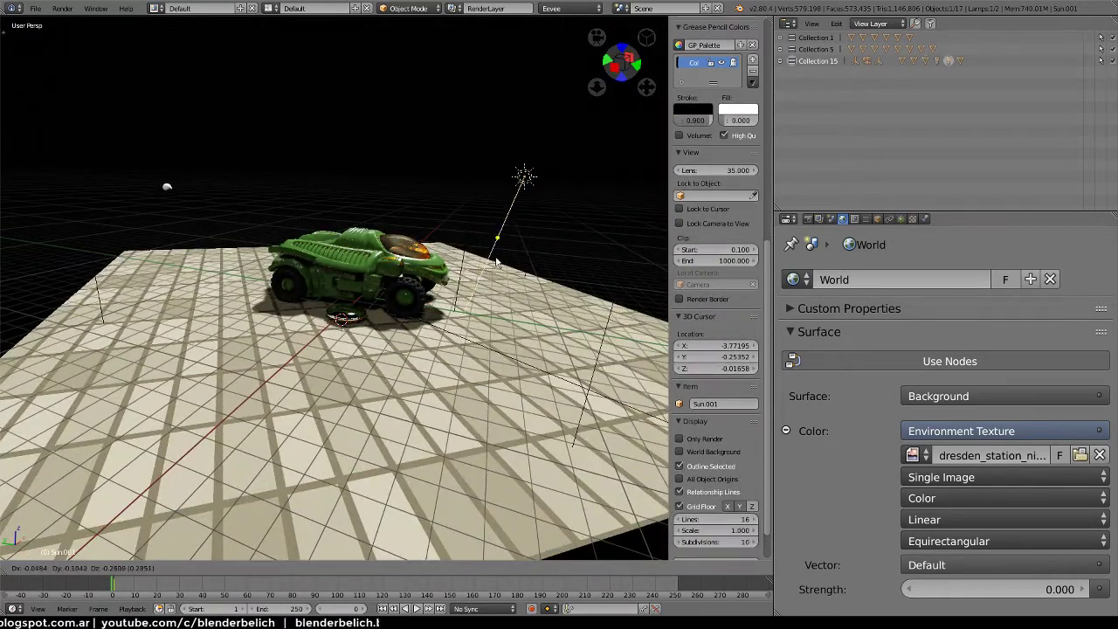
right_click(535, 245)
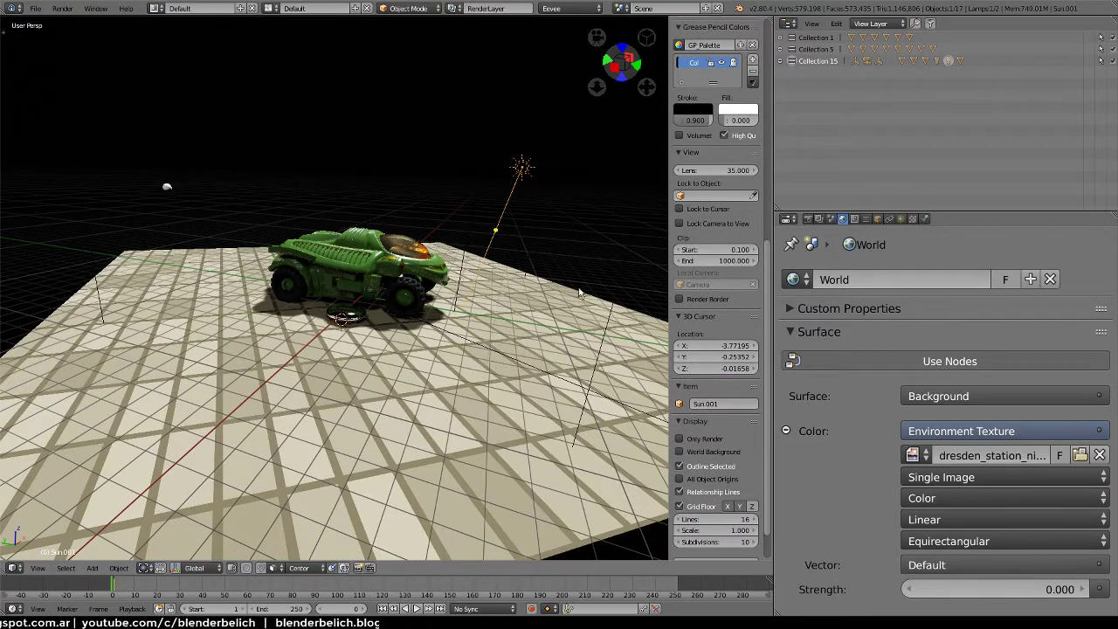
Select the Light Probe in Collection 15 and show its Object Data settings and sample grid
left_click(780, 63)
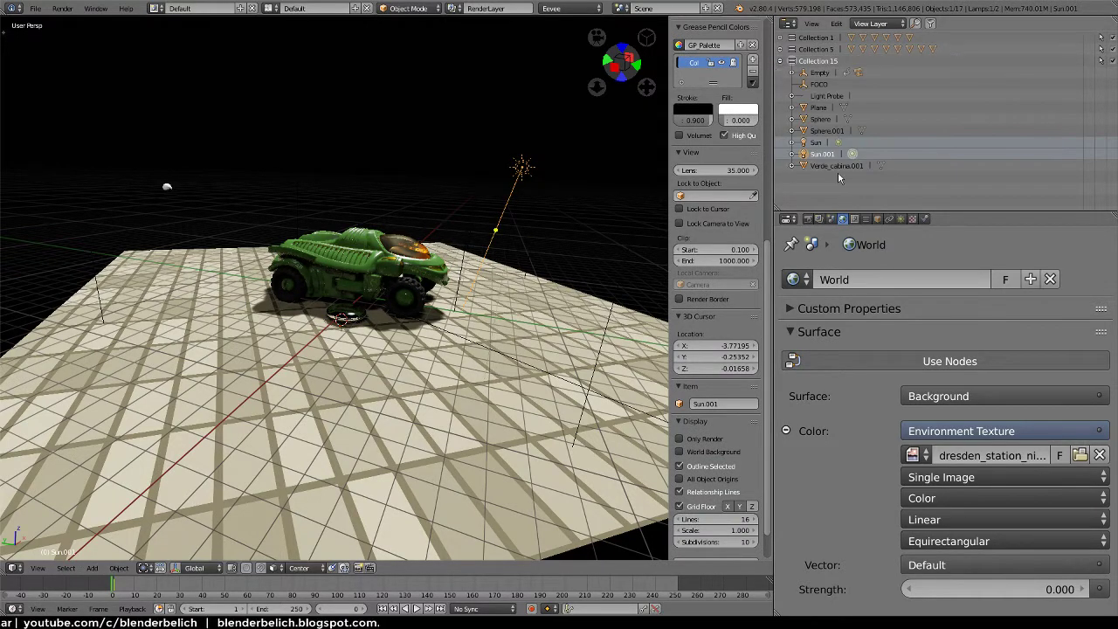
left_click(813, 97)
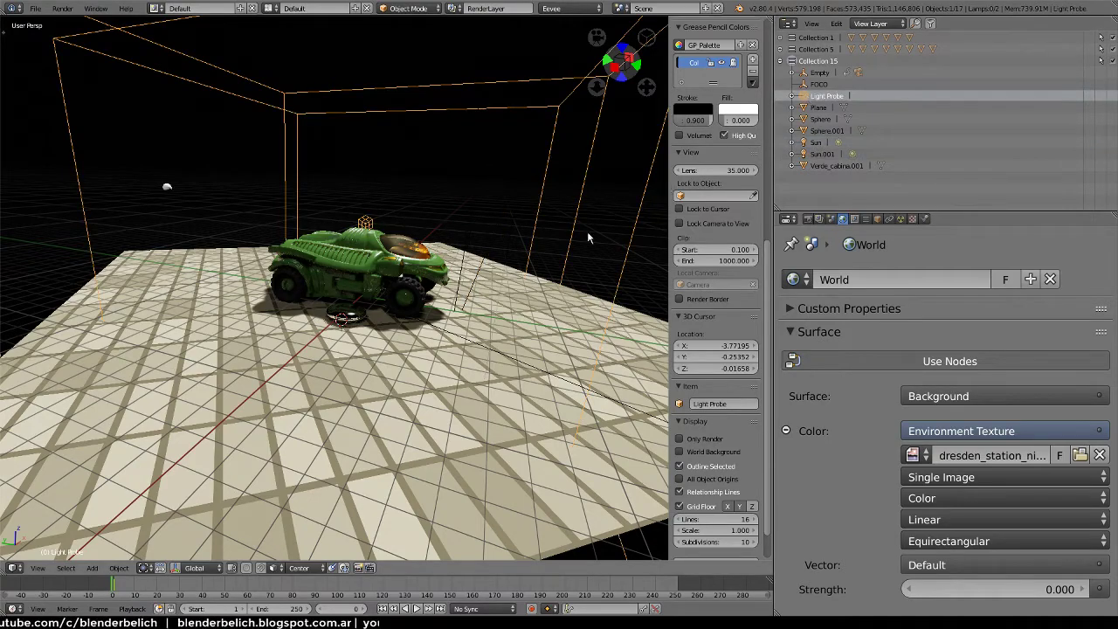
middle_click_drag(577, 263, 590, 276)
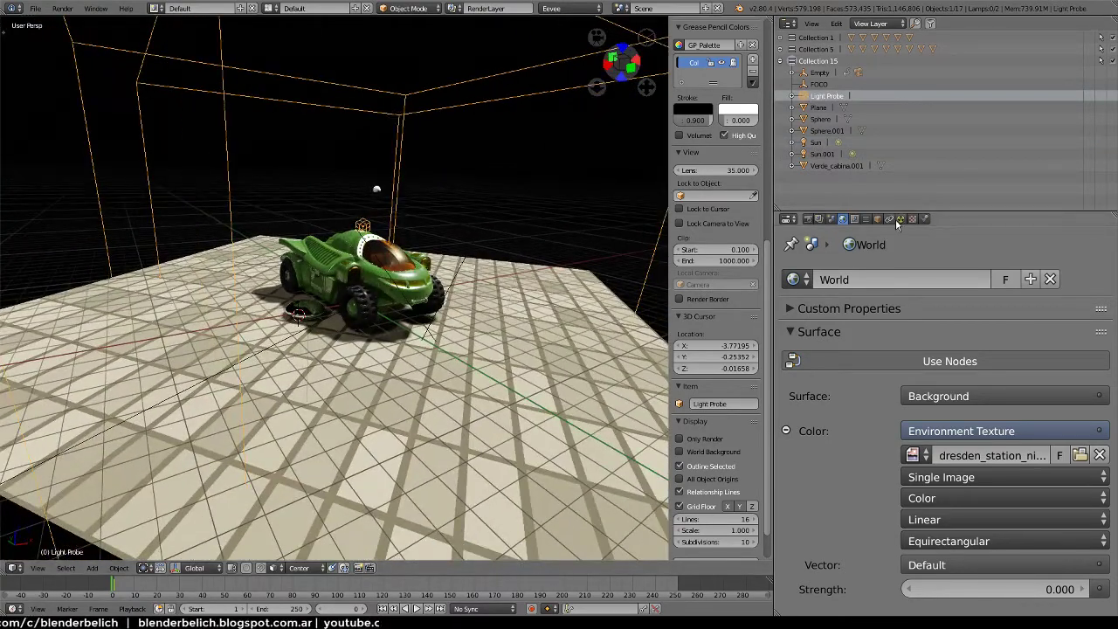
left_click(900, 218)
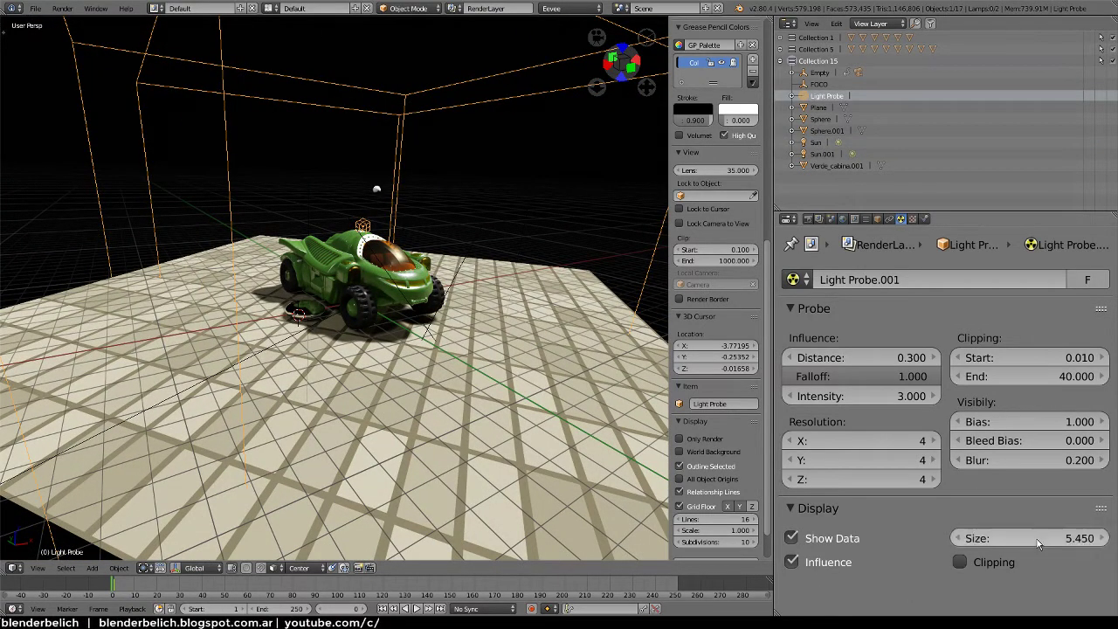
mouse_move(559, 318)
middle_mouse_down()
mouse_move(679, 339)
mouse_move(370, 399)
middle_mouse_up()
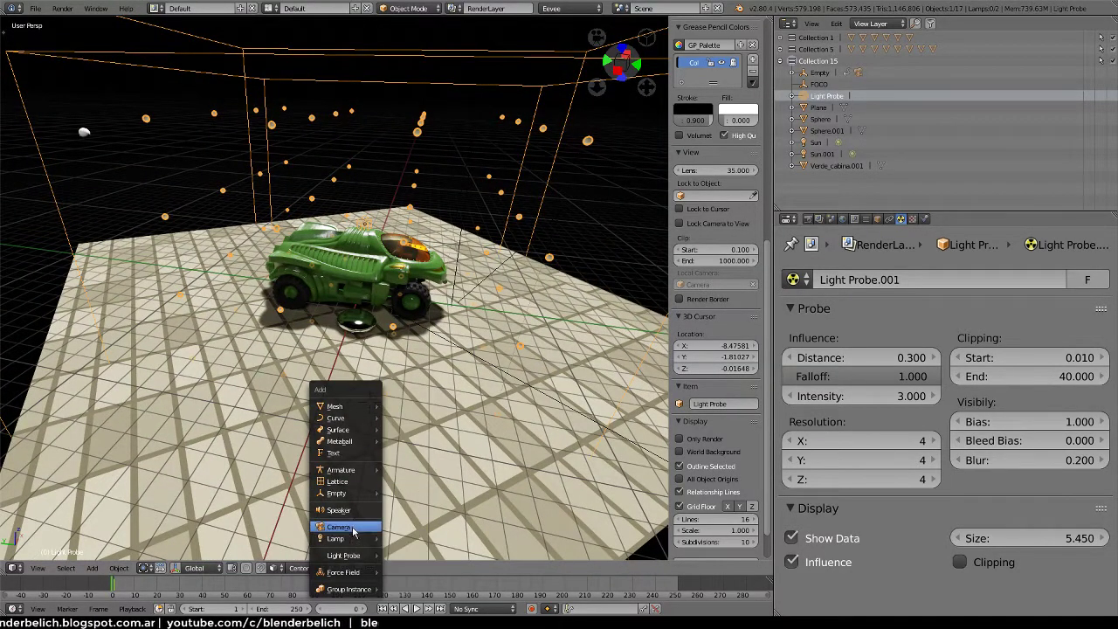
Add a text object and raise it vertically along Z
left_click(354, 454)
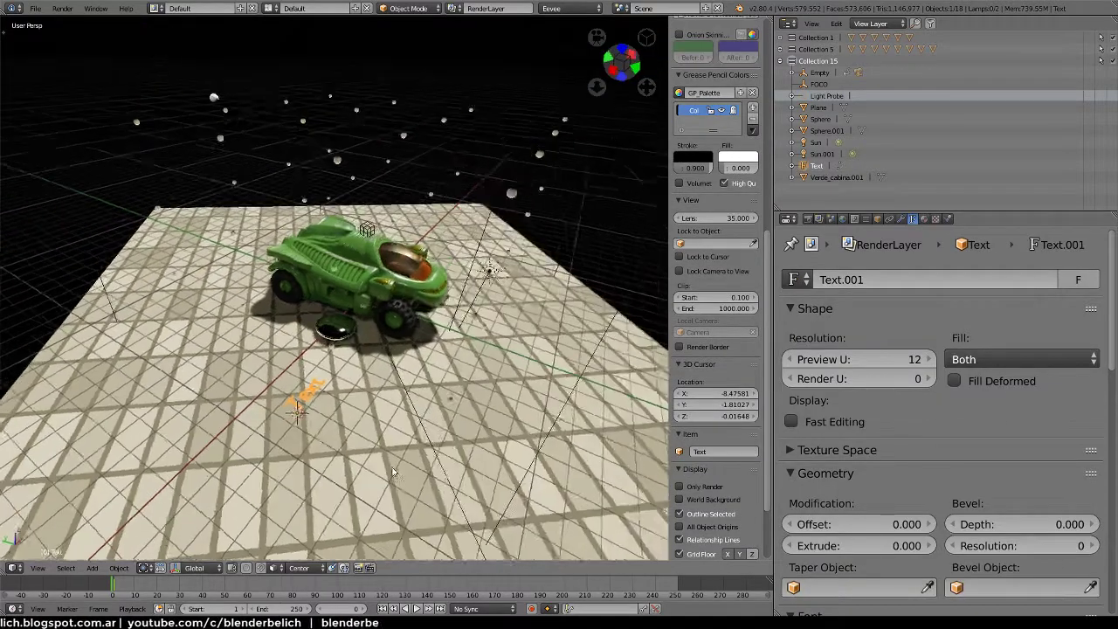
middle_click_drag(354, 459, 382, 408)
key("g")
key("z")
left_click(381, 408)
Edit the text to read 'Global Ilumination Probes need to update some times' on two lines
key("Tab")
left_click(449, 388)
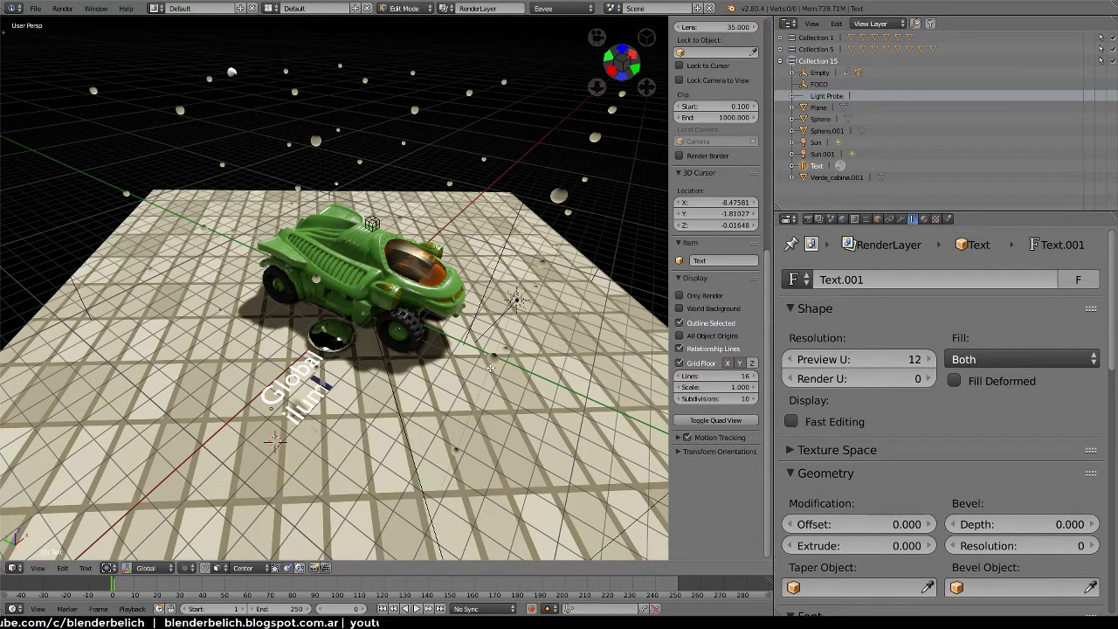
type("ination")
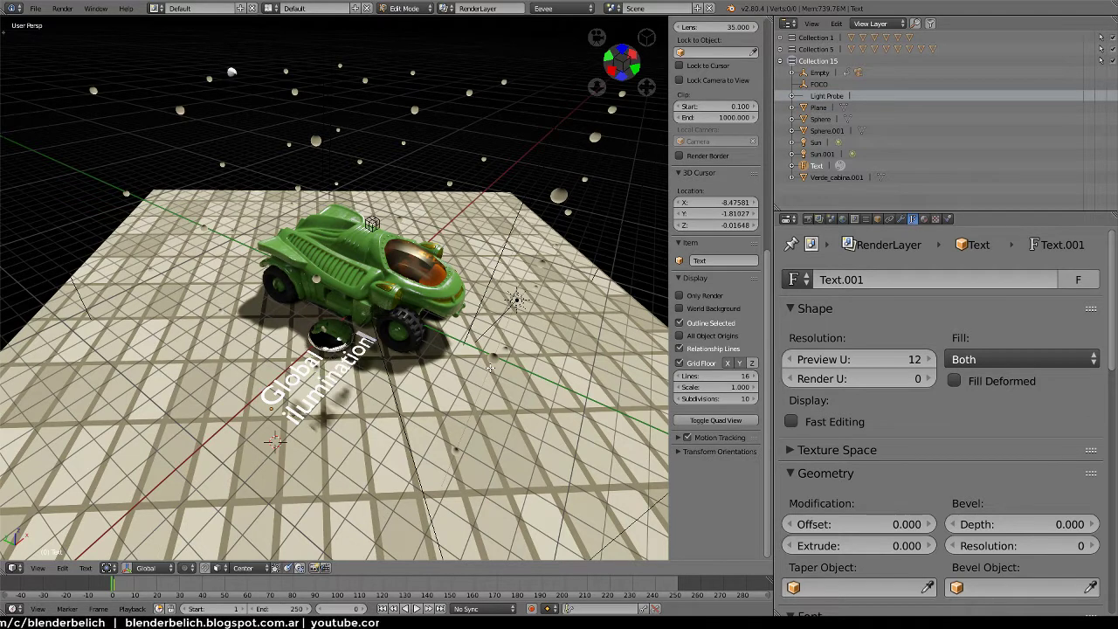
key("Return")
type("Probes")
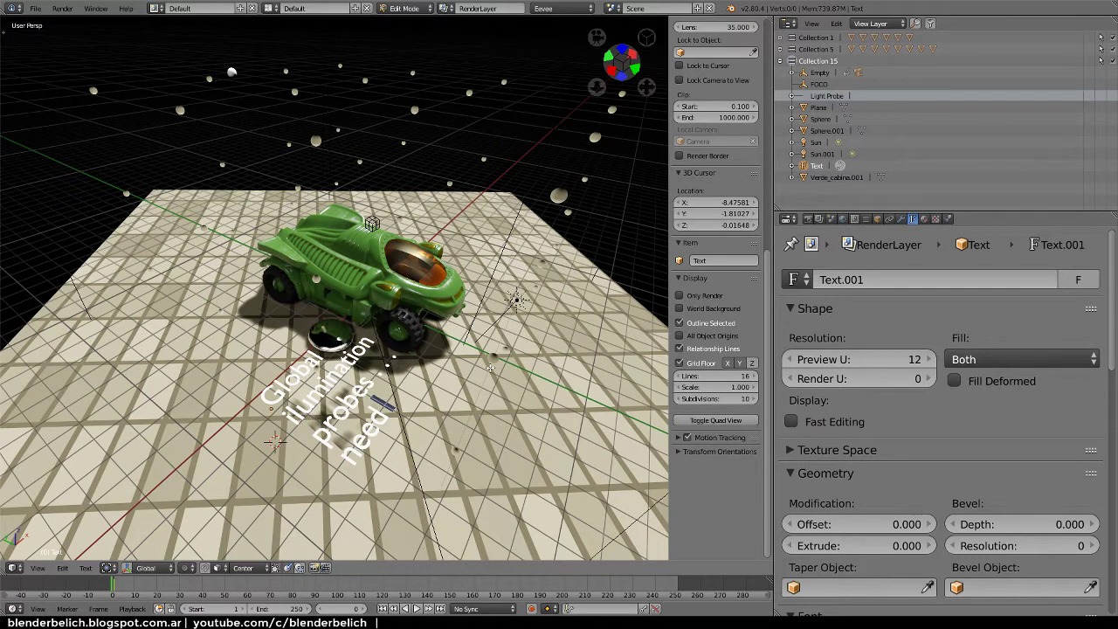
type(" to")
type(" upda")
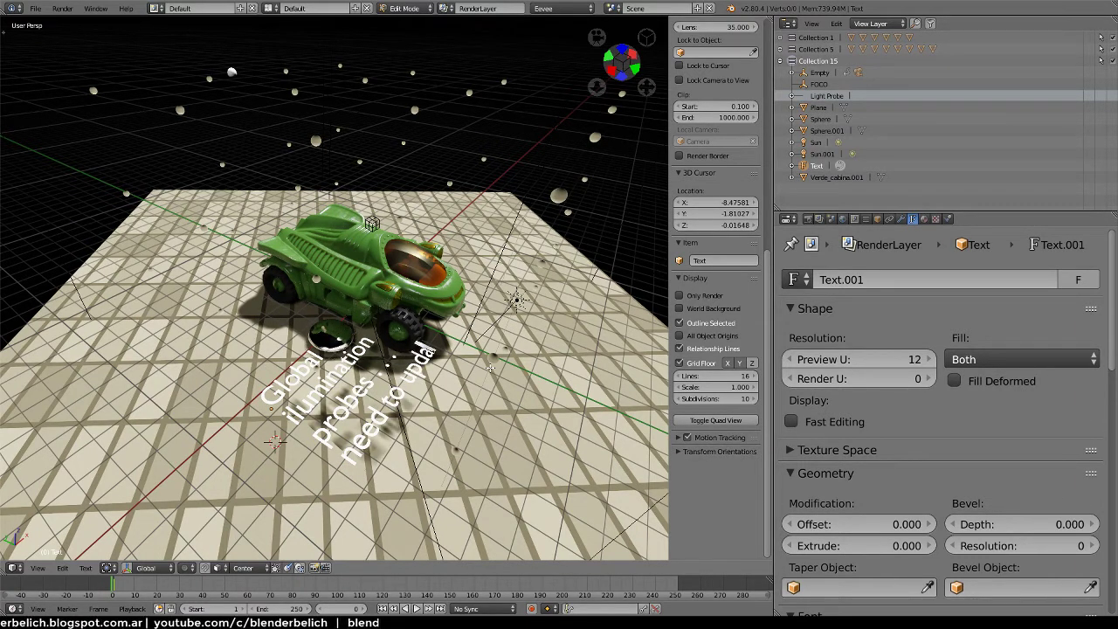
type("un")
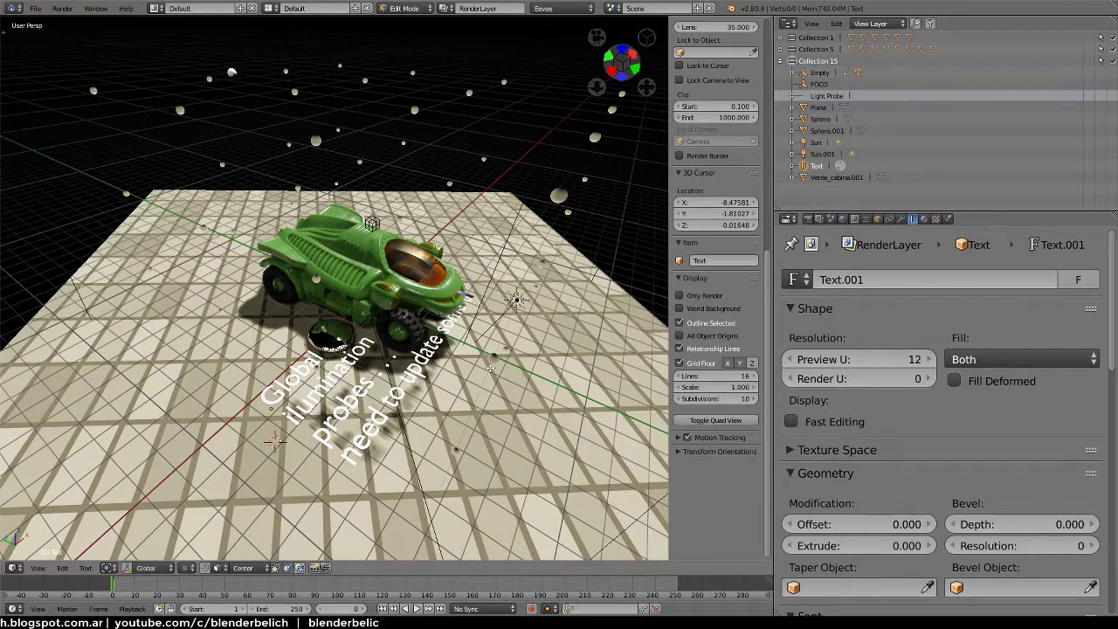
type("ds")
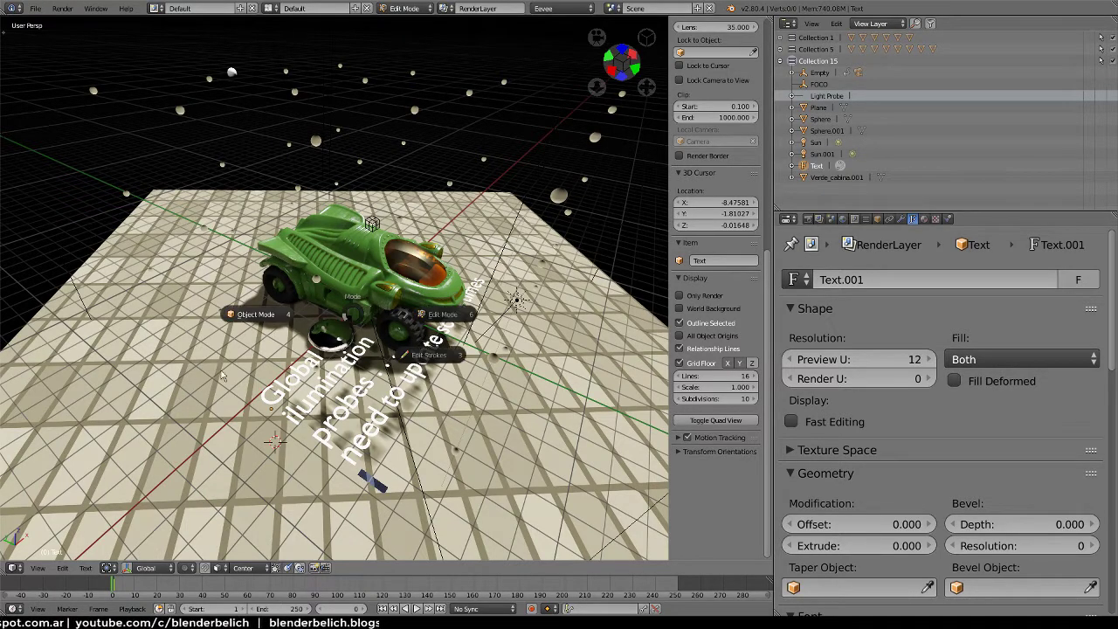
key("Tab")
Place the text note beside the car and select the tiled floor plane
mouse_move(490, 368)
middle_mouse_down()
mouse_move(411, 411)
mouse_move(389, 358)
mouse_move(348, 384)
middle_mouse_up()
key("g")
left_click(392, 427)
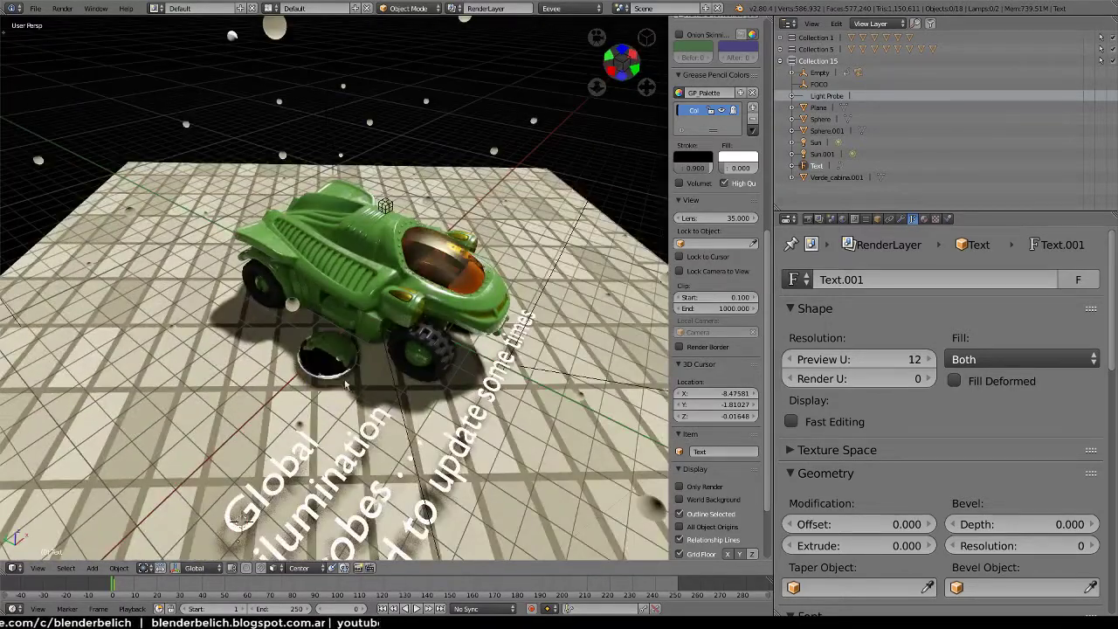
left_click(348, 469)
Delete the floor plane, undo to restore it, then delete the text note
key("x")
left_click(348, 470)
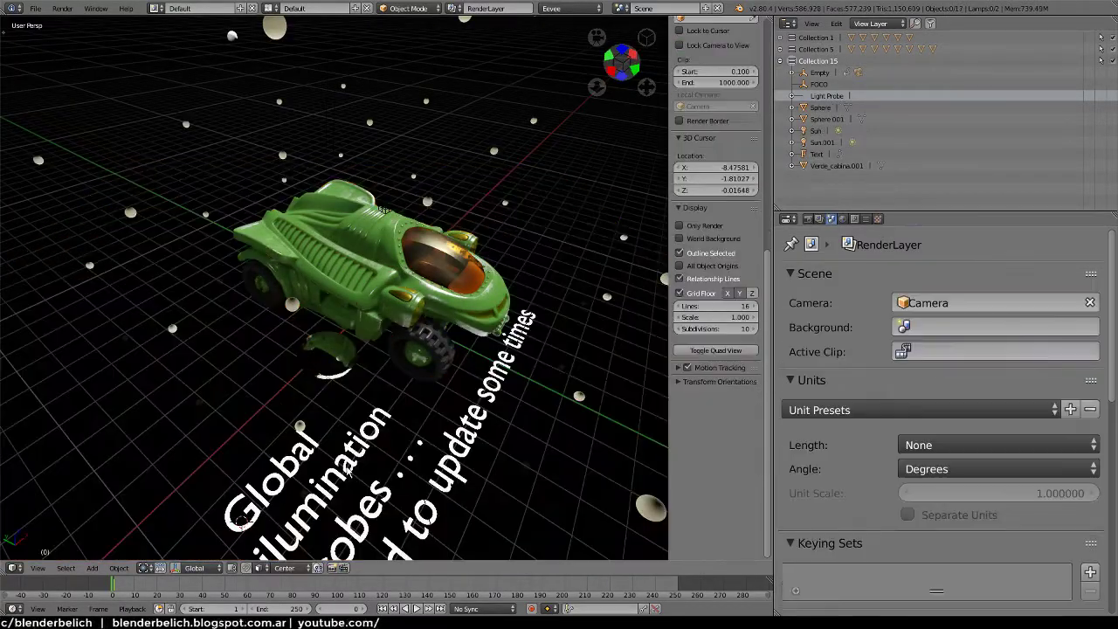
key("ctrl+z")
left_click(347, 469)
key("x")
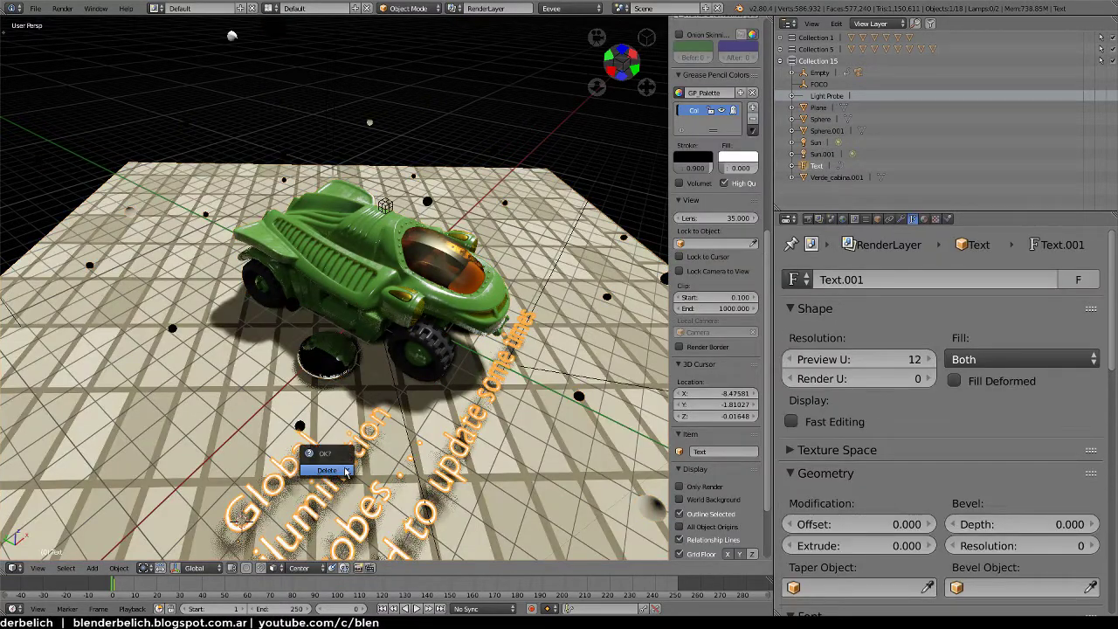
left_click(348, 477)
Select the shiny black disc Sphere.001 and lower it along Z
scroll(348, 477, "up", 3)
scroll(360, 437, "up", 3)
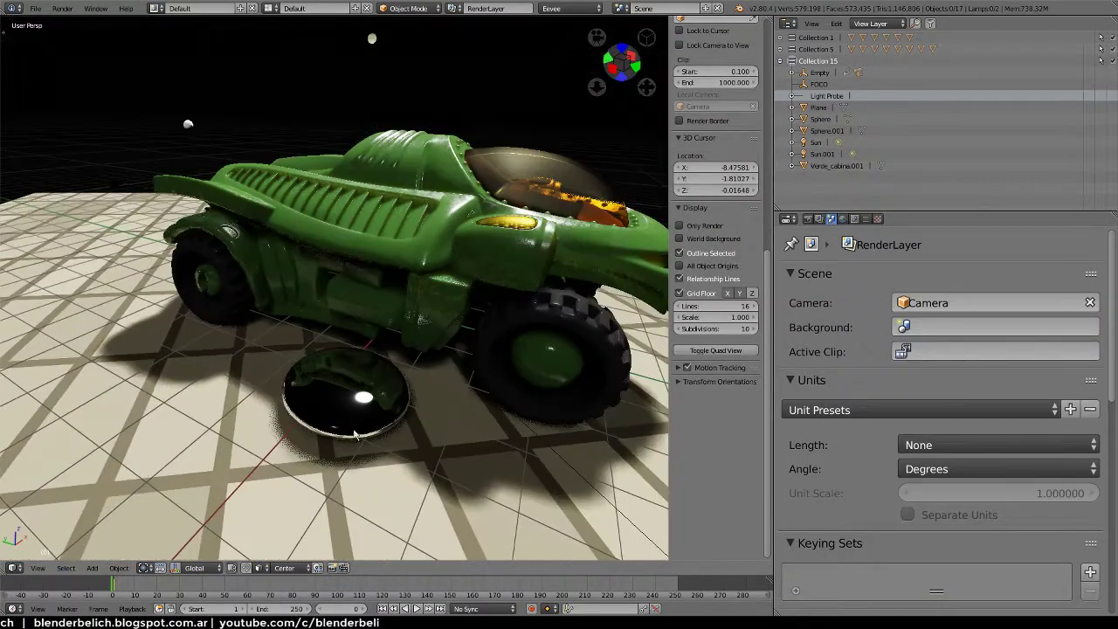
scroll(371, 403, "up", 2)
scroll(371, 403, "up", 1)
left_click(348, 424)
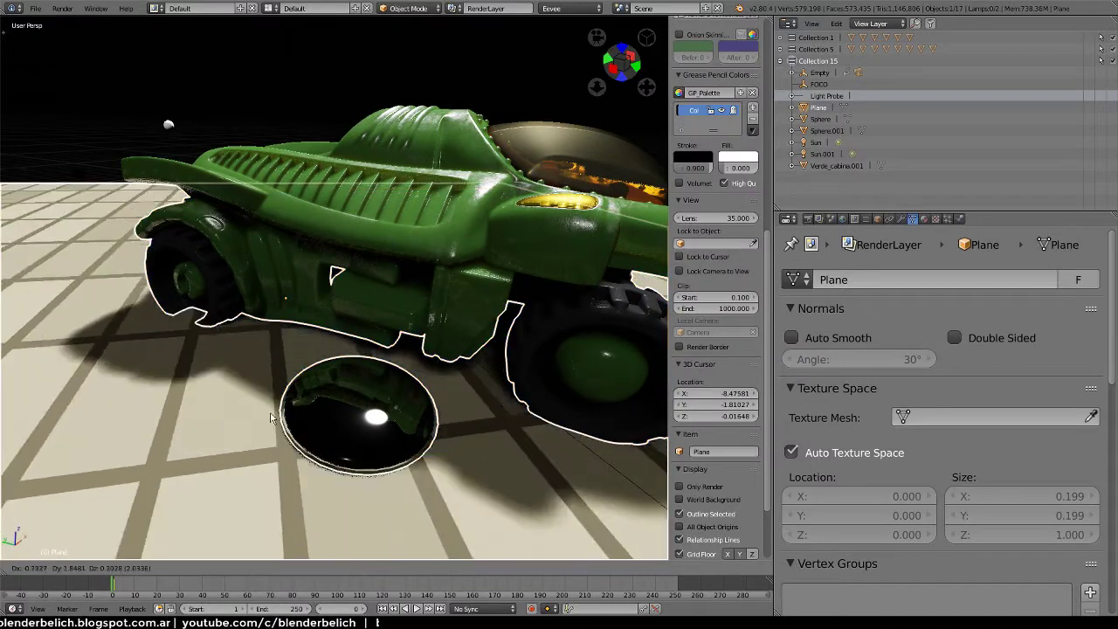
left_click(337, 445)
key("g")
key("z")
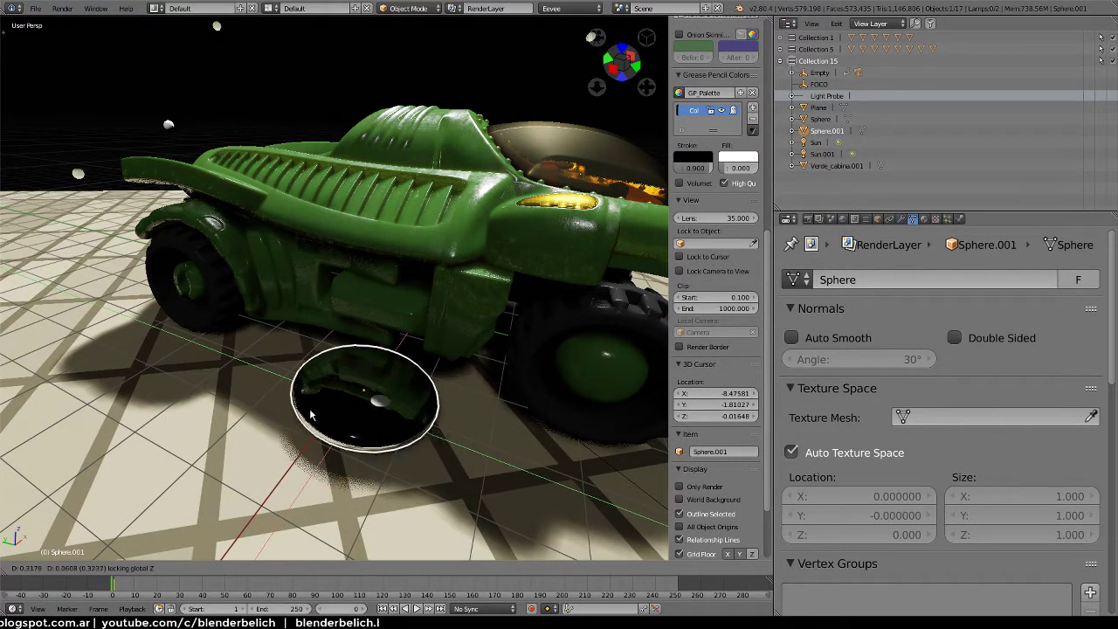
left_click(369, 444)
Move the disc further along Z so it sits by the car's rear wheel
mouse_move(369, 444)
middle_mouse_down()
mouse_move(402, 411)
mouse_move(454, 410)
middle_mouse_up()
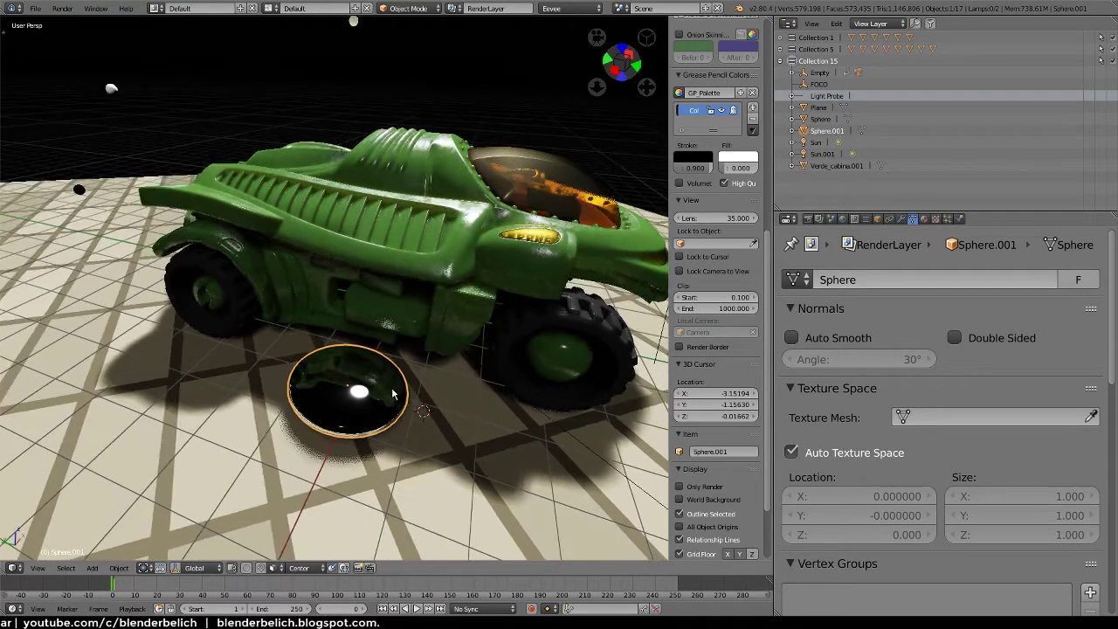
key("g")
key("z")
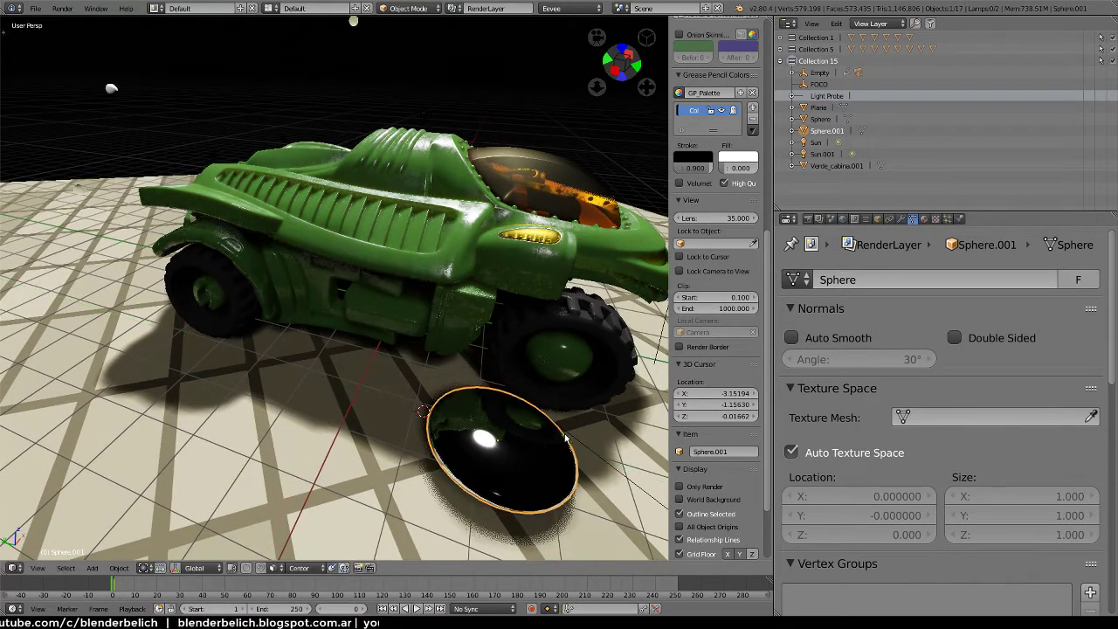
left_click(484, 402)
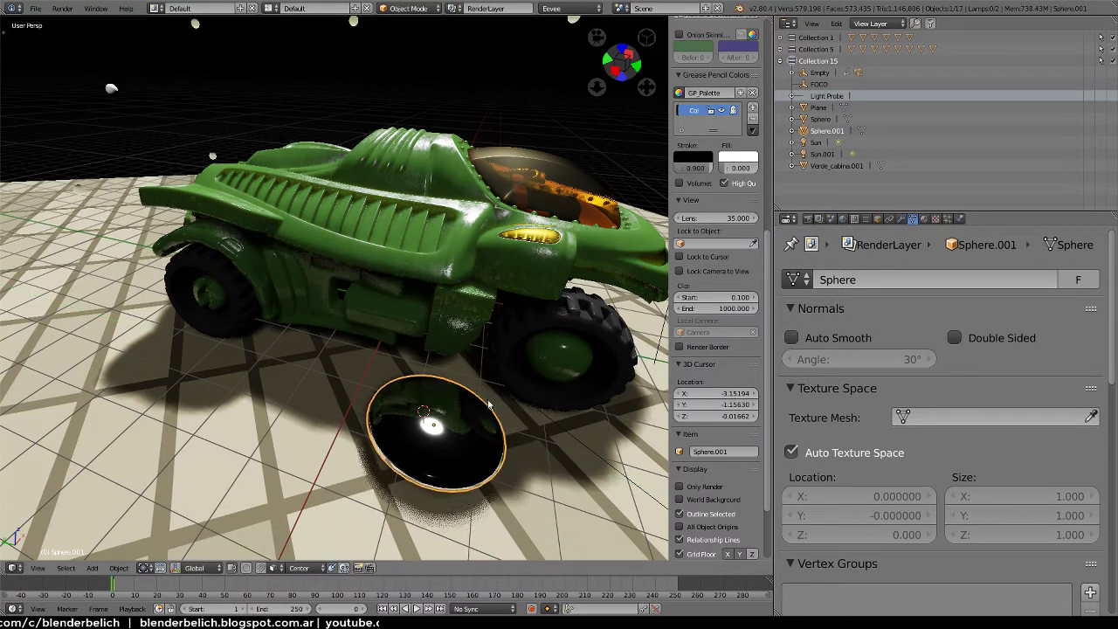
In the Eevee render settings, toggle Screen Space Refractions off and on twice
left_click(810, 219)
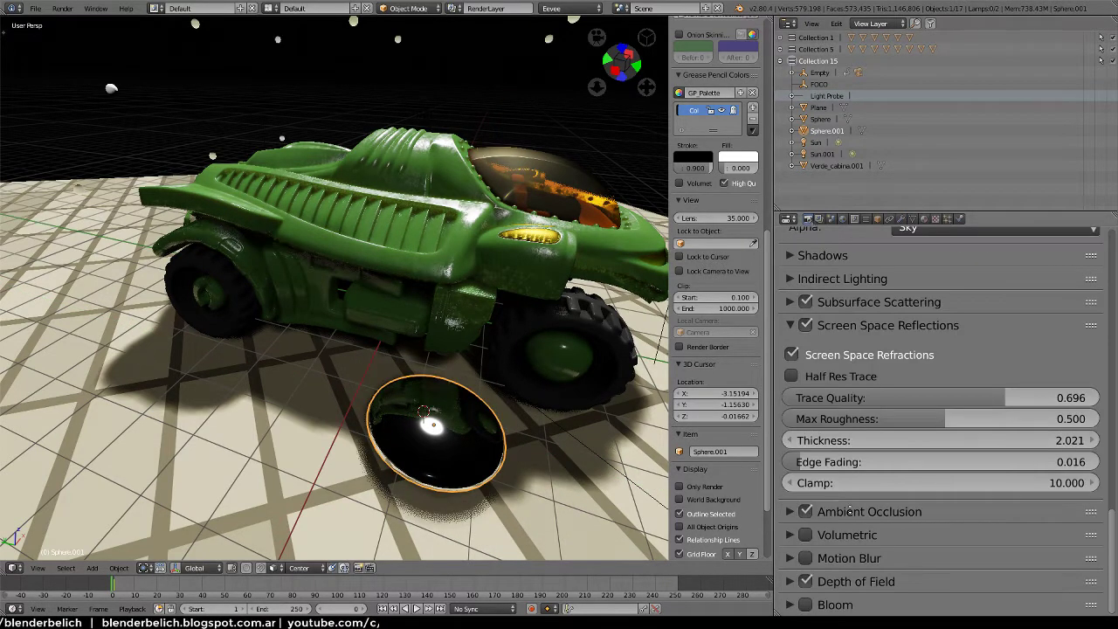
left_click(793, 357)
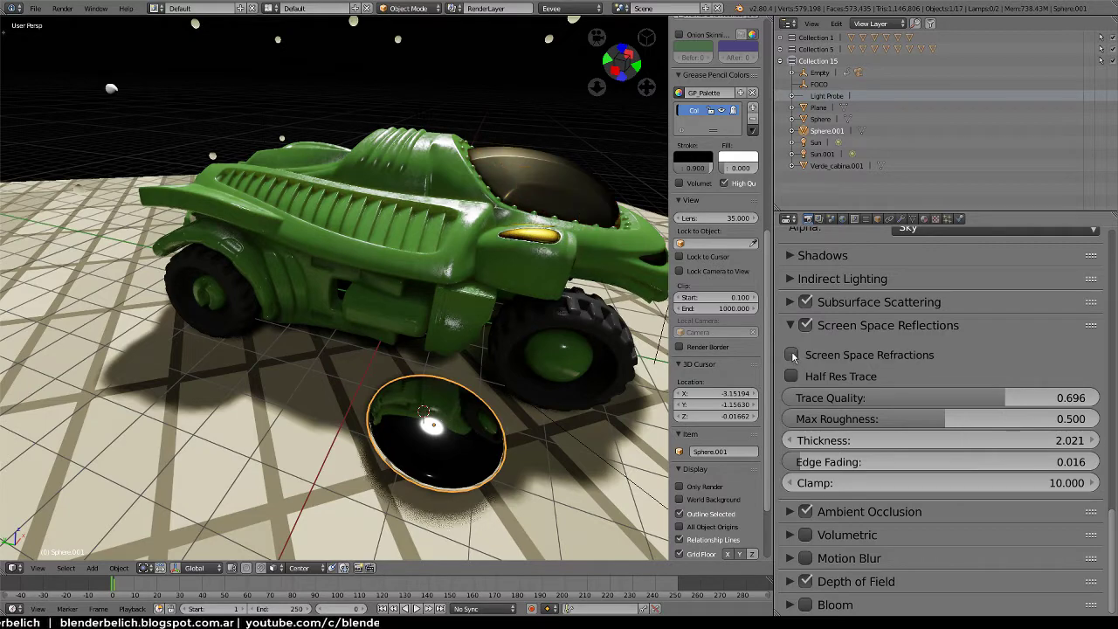
left_click(793, 357)
left_click(794, 356)
left_click(794, 356)
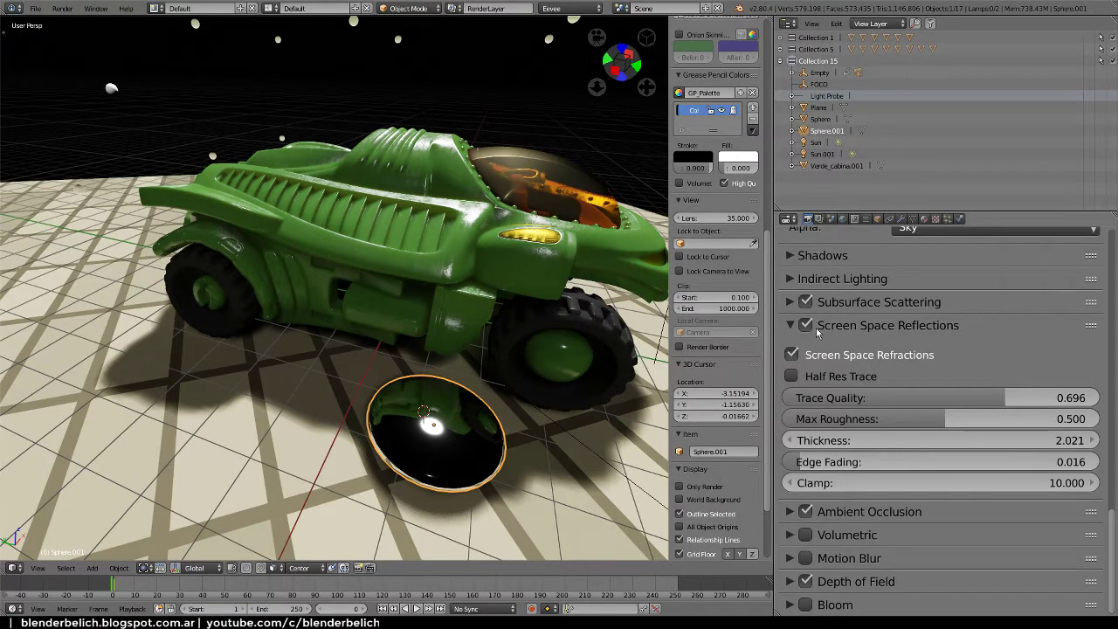
Compare refractions close up on the cockpit glass, leave them on, and select the car
mouse_move(455, 332)
middle_mouse_down()
mouse_move(546, 286)
mouse_move(612, 314)
middle_mouse_up()
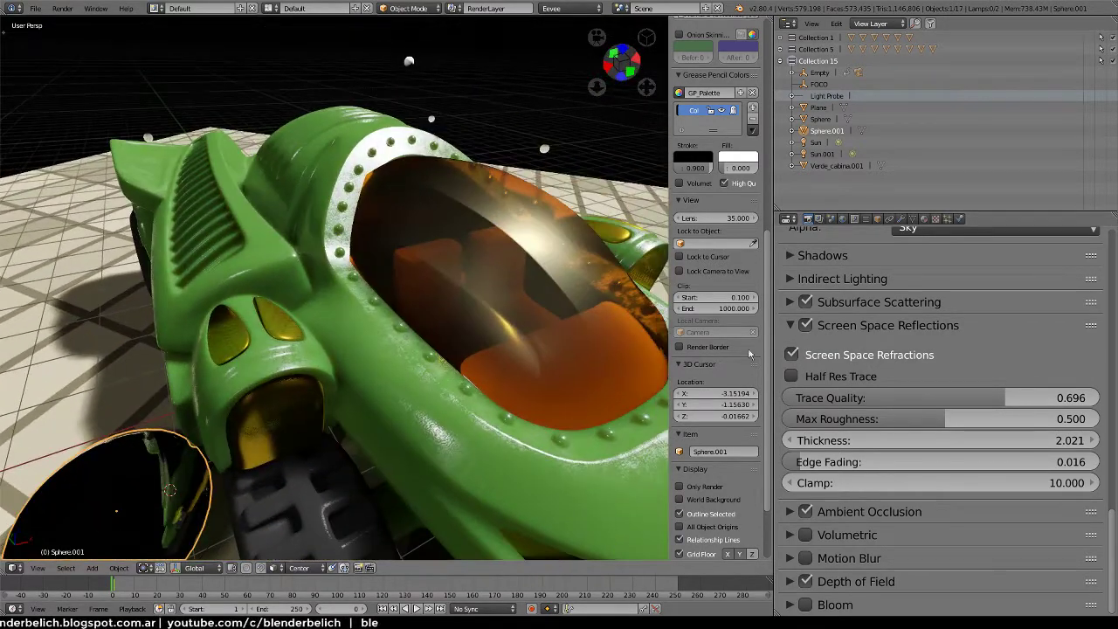
left_click(793, 357)
left_click(793, 356)
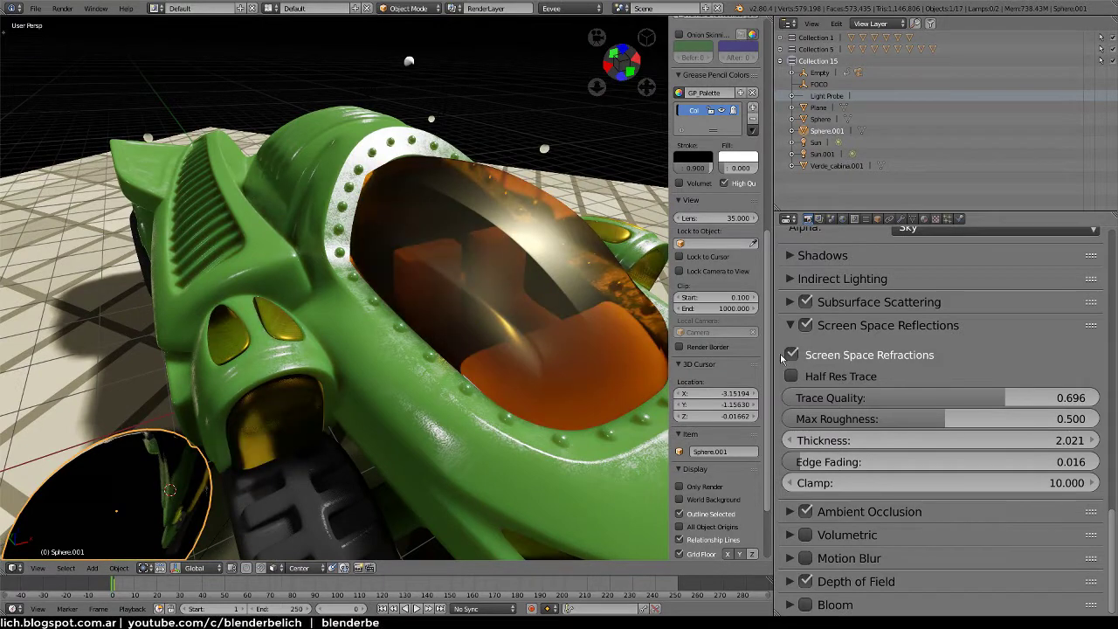
middle_click_drag(534, 311, 510, 289)
left_click(514, 291)
Select the cockpit glass and show its material's Principled BSDF inputs
left_click(514, 289)
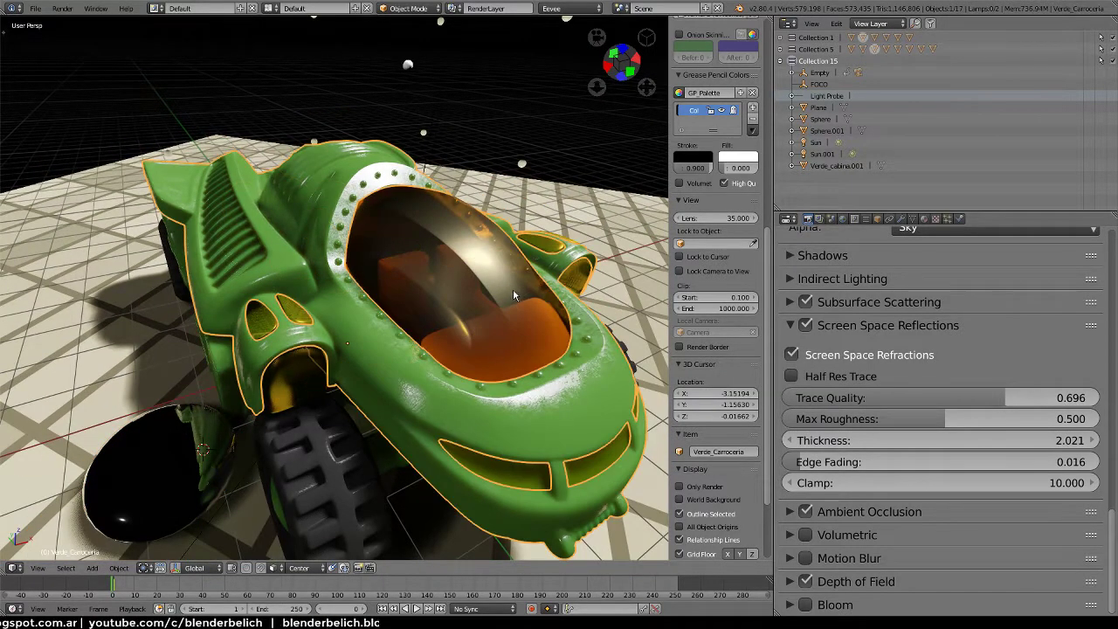
left_click(514, 297)
left_click(925, 219)
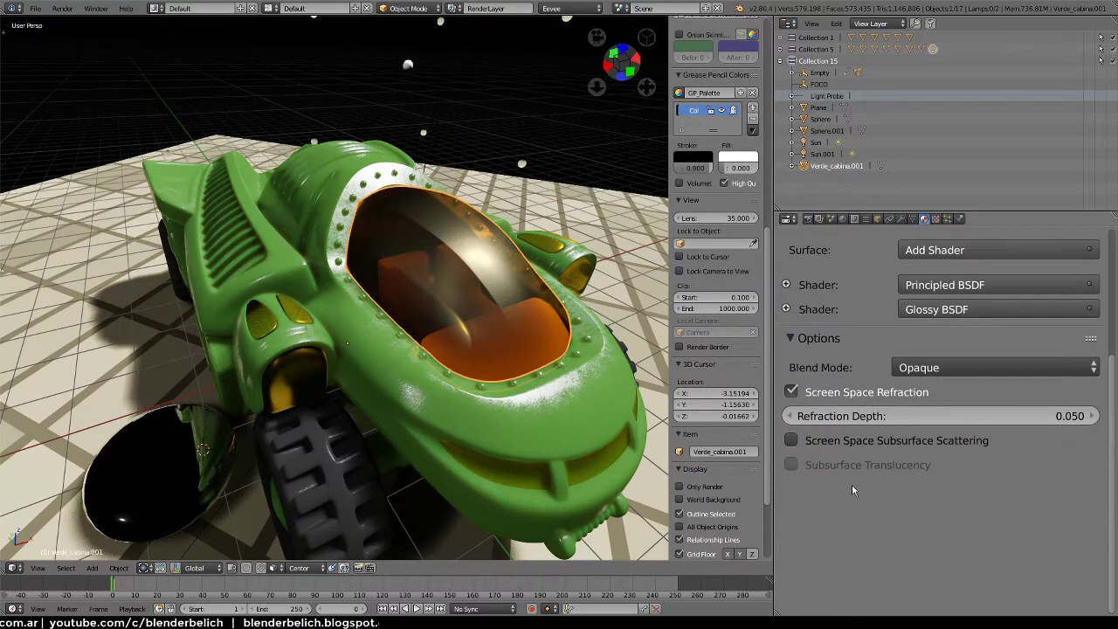
scroll(879, 312, "up", 5)
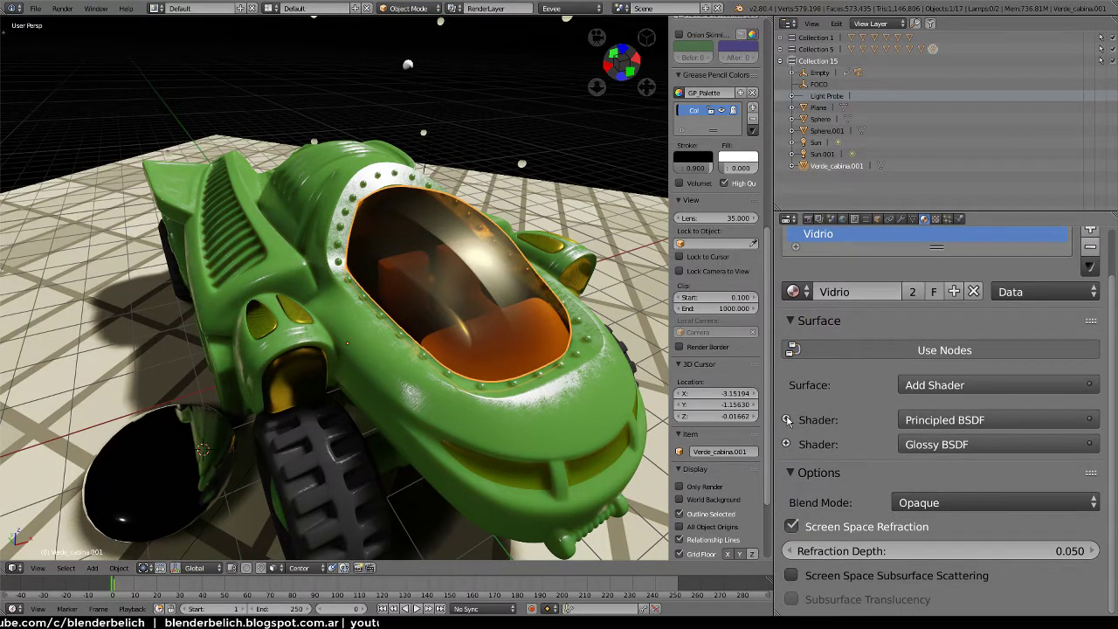
left_click(788, 421)
scroll(873, 393, "down", 6)
scroll(952, 385, "down", 5)
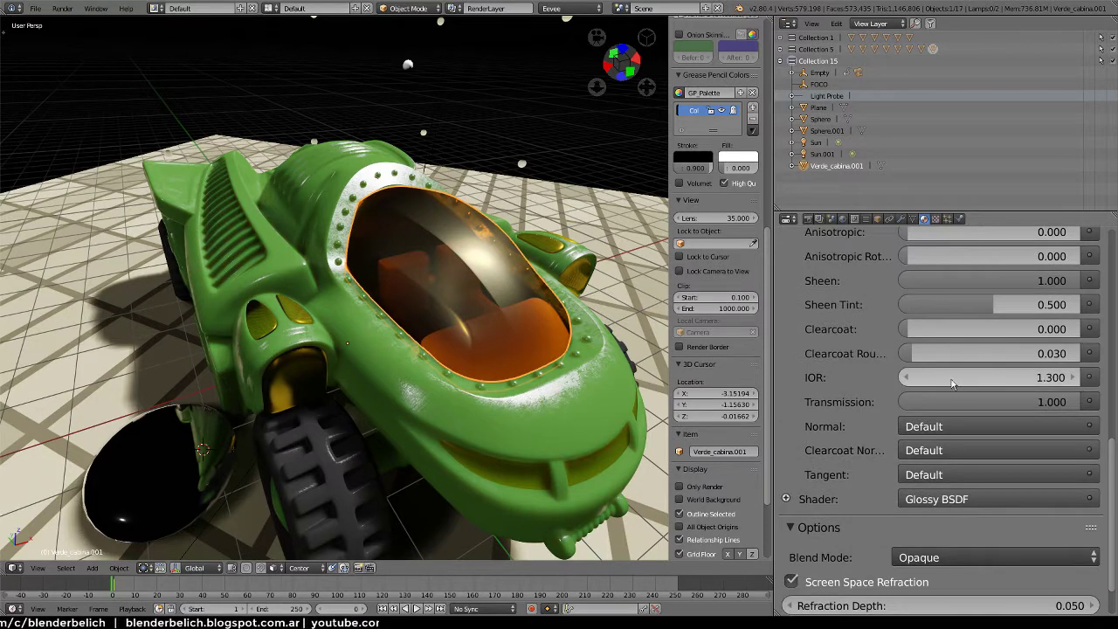
Set the canopy material's IOR to 1.3 and Refraction Depth to 0.05
left_click_drag(917, 381, 963, 374)
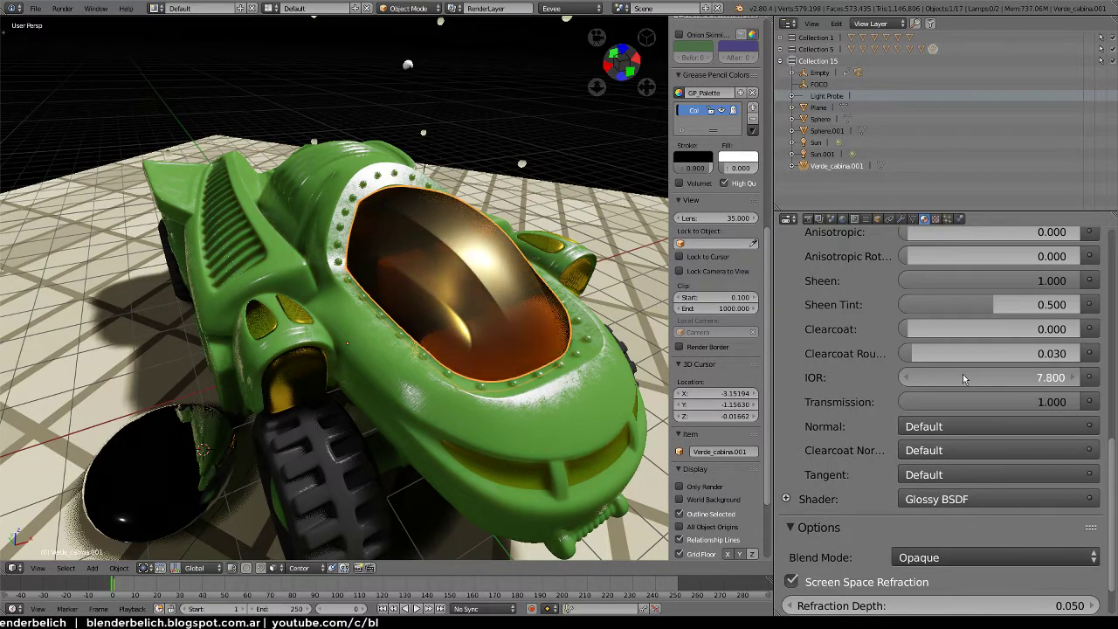
scroll(850, 459, "down", 2)
left_click(945, 548)
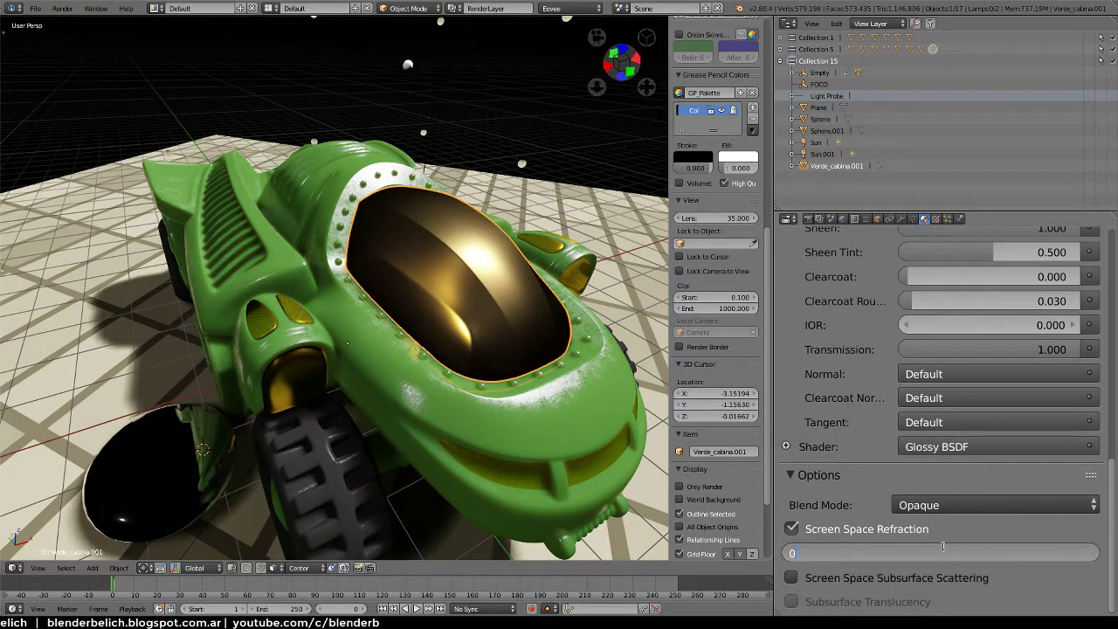
type("0")
key("Return")
left_click_drag(956, 328, 1042, 326)
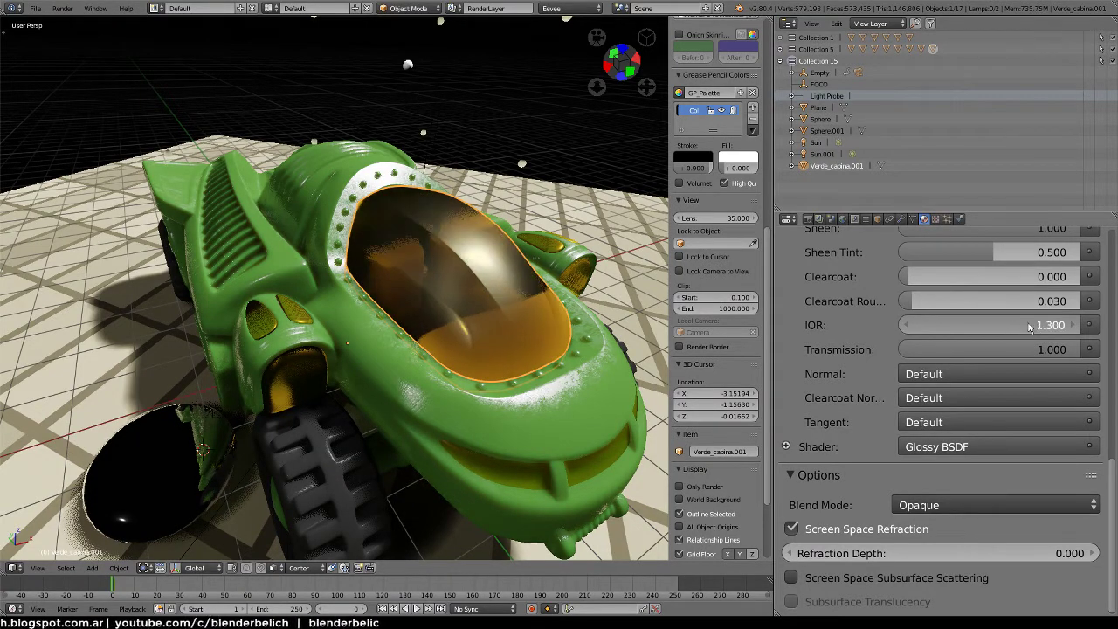
left_click(912, 553)
key("BackSpace")
type(".05")
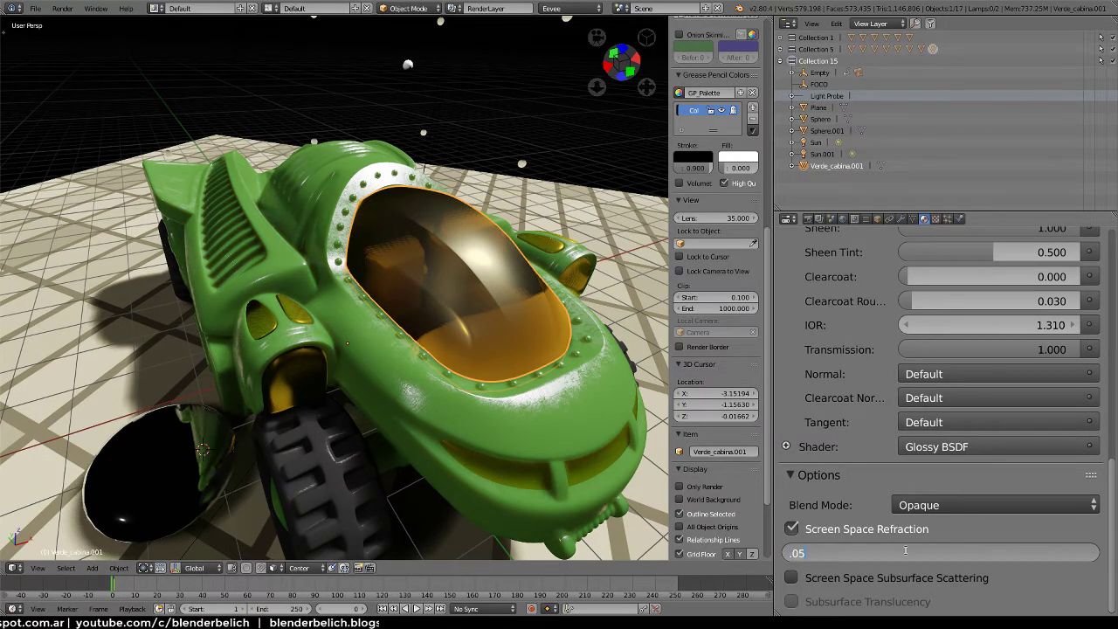
key("Return")
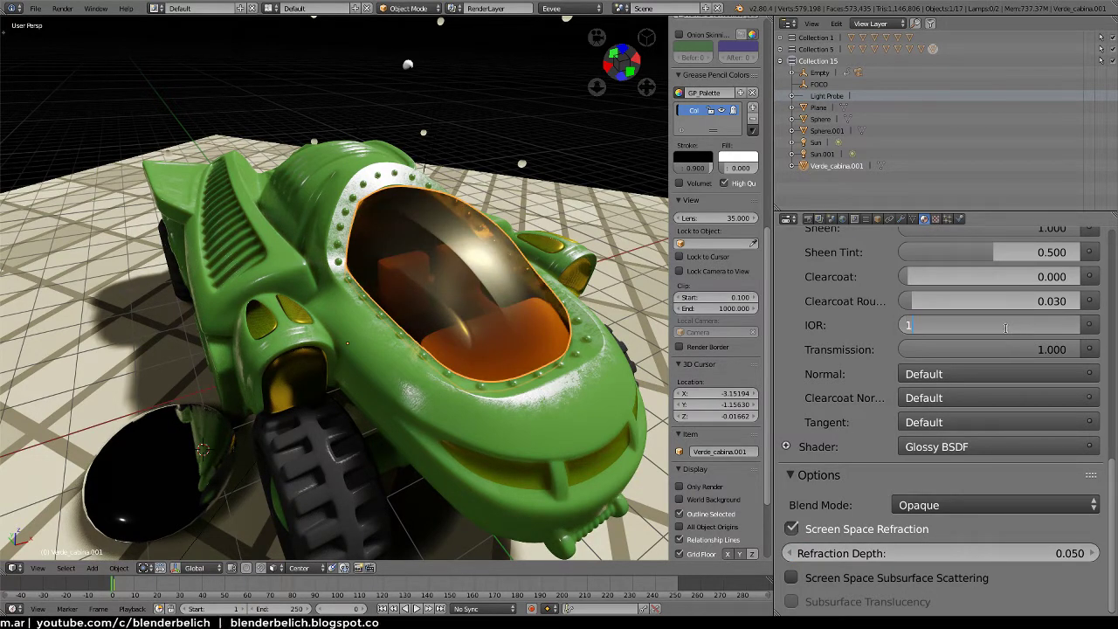
type(".3")
key("Return")
mouse_move(525, 331)
middle_mouse_down()
mouse_move(515, 357)
mouse_move(381, 433)
mouse_move(402, 432)
middle_mouse_up()
Delete the floor plane, then undo to restore it
right_click(395, 416)
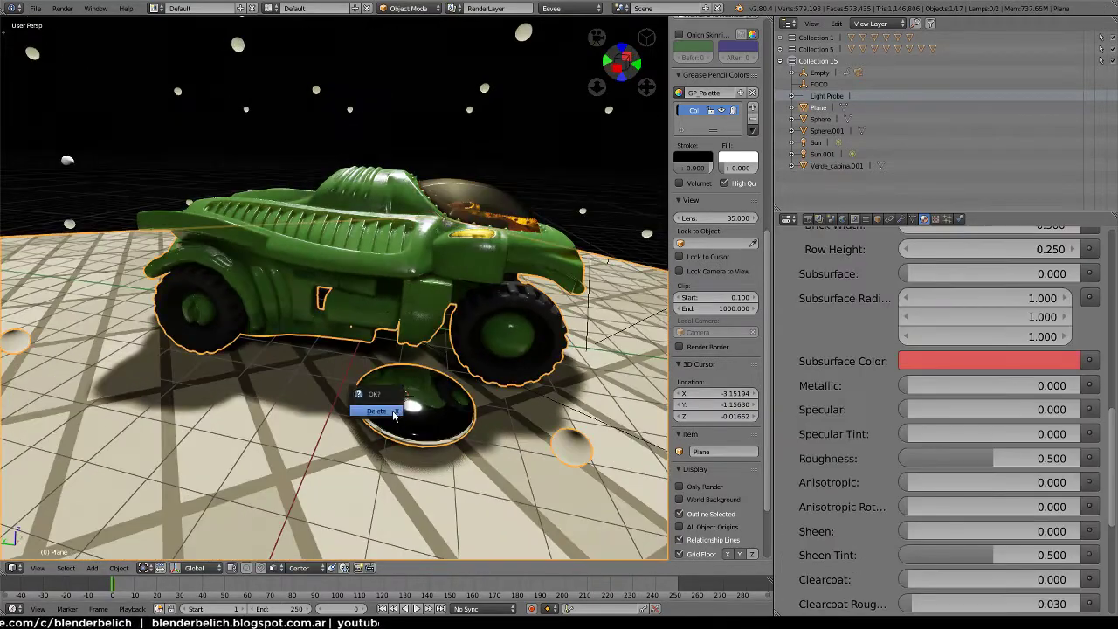
key("Delete")
key("ctrl+z")
key("ctrl+z")
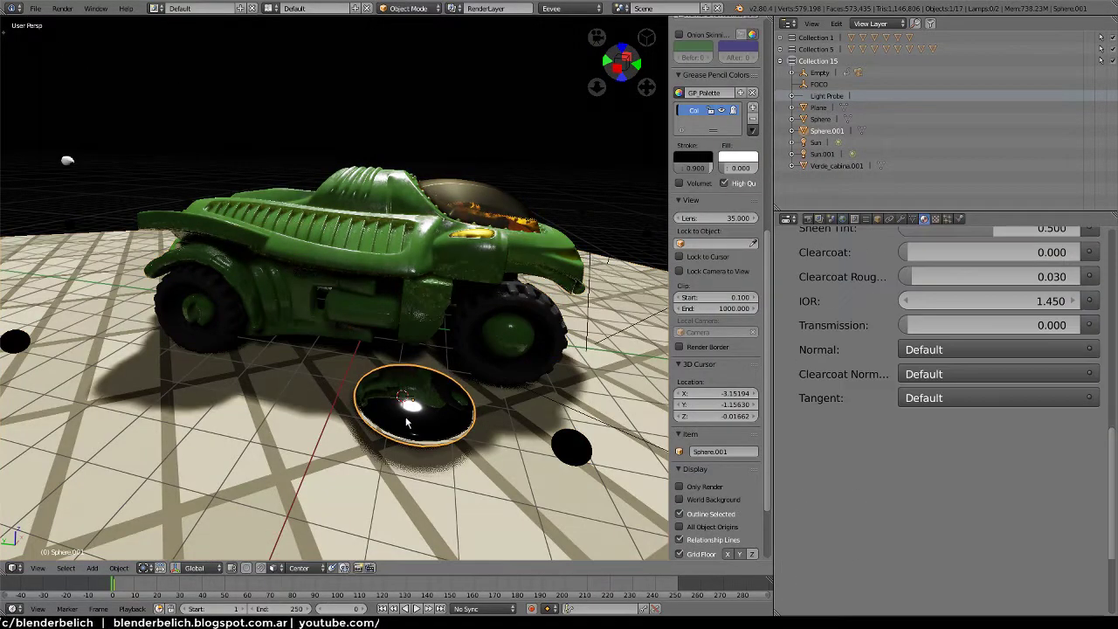
key("ctrl+z")
key("ctrl+z")
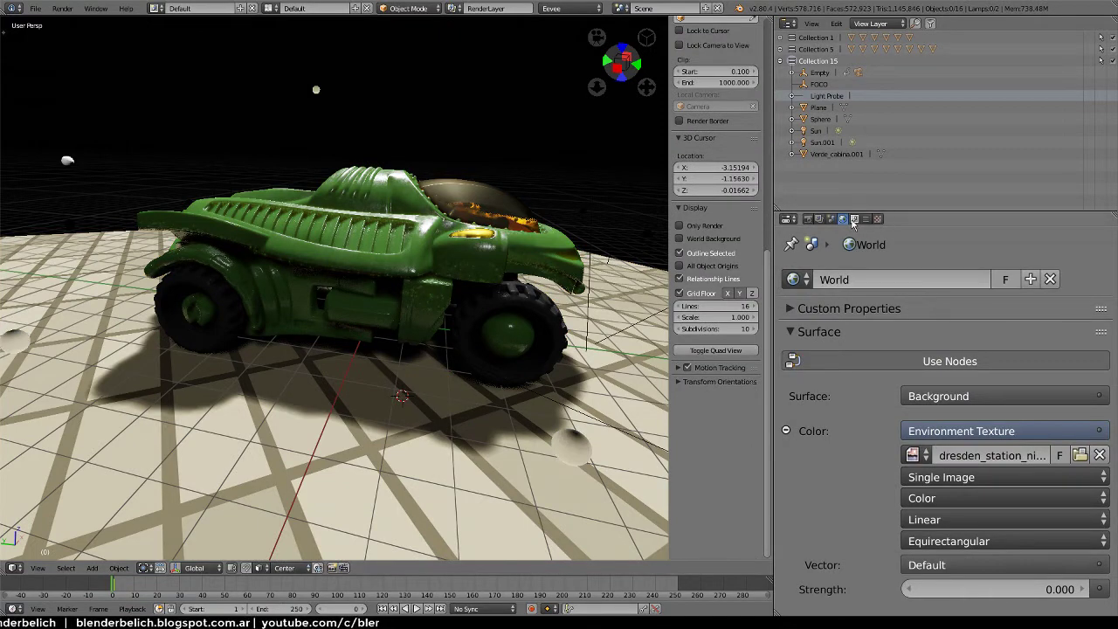
Browse the Render Layers, Render and Scene properties tabs
left_click(832, 219)
left_click(809, 219)
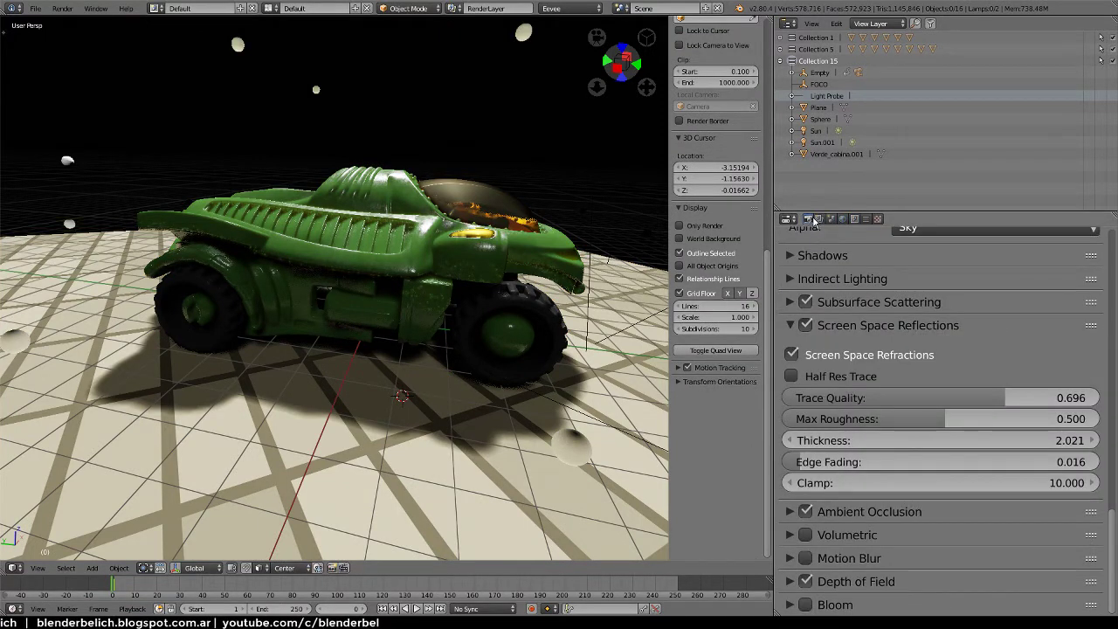
left_click(819, 219)
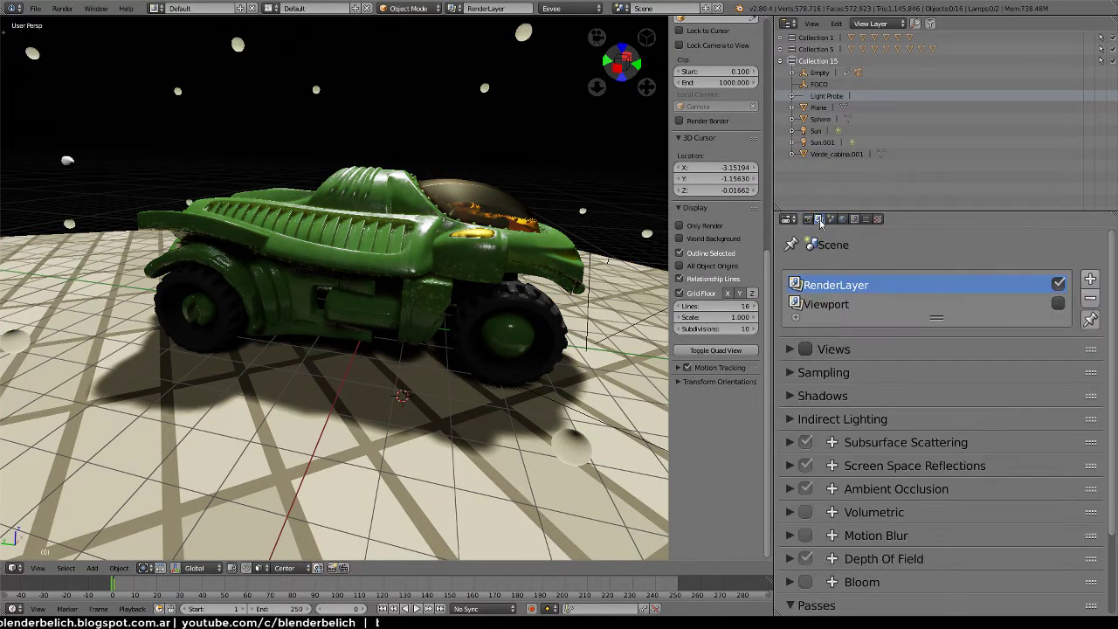
left_click(833, 219)
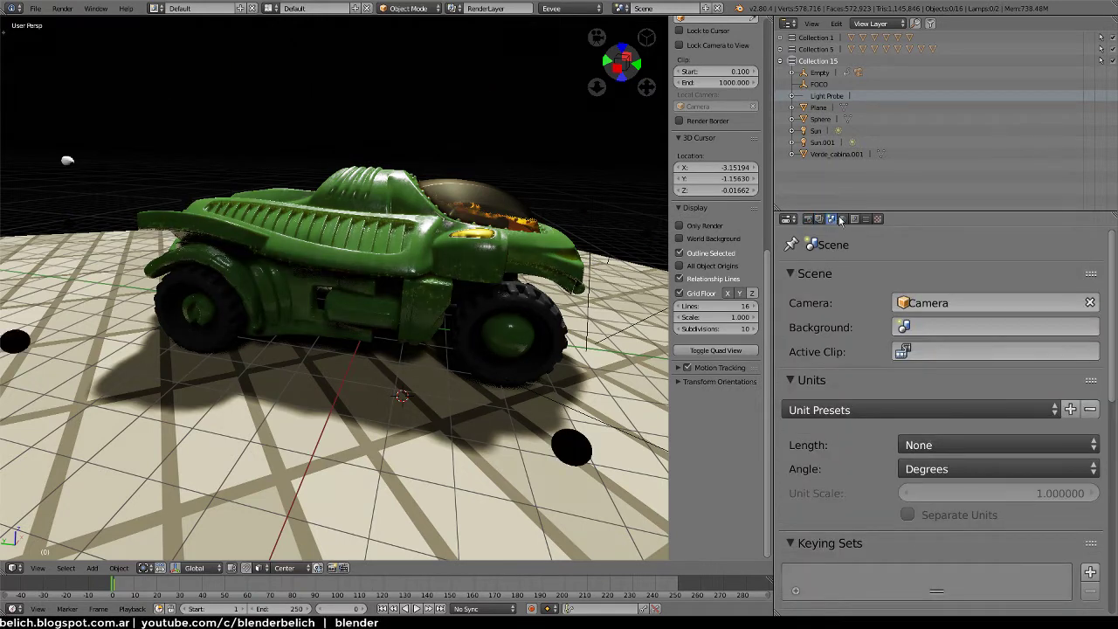
Set the World Environment Texture strength to 1.0 and hide the viewport side panel
left_click(844, 219)
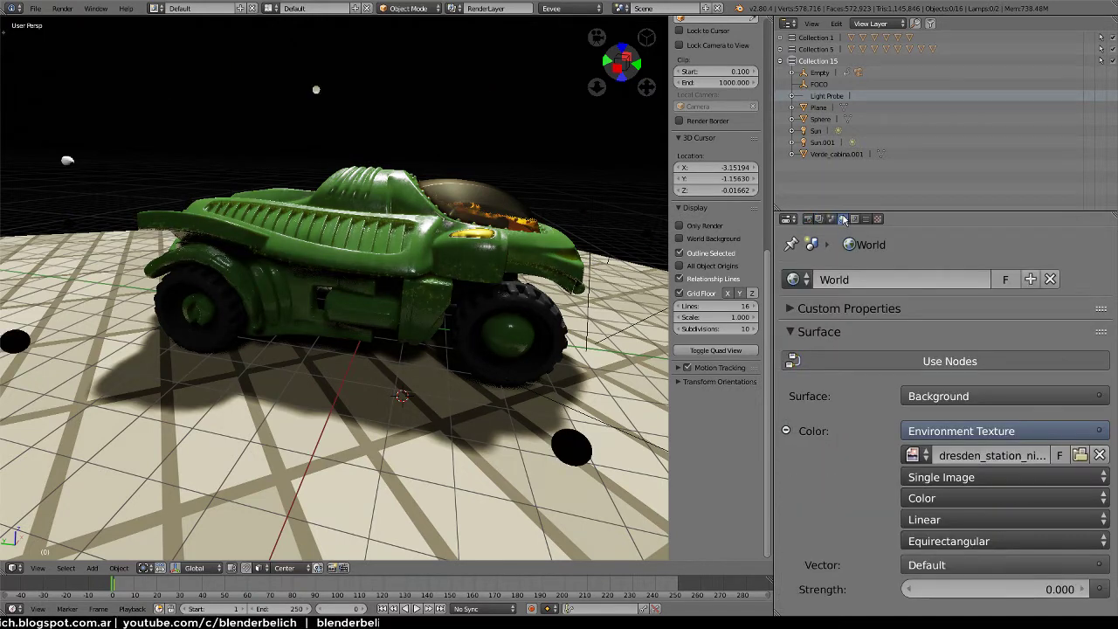
left_click(966, 585)
type("1.000")
key("Return")
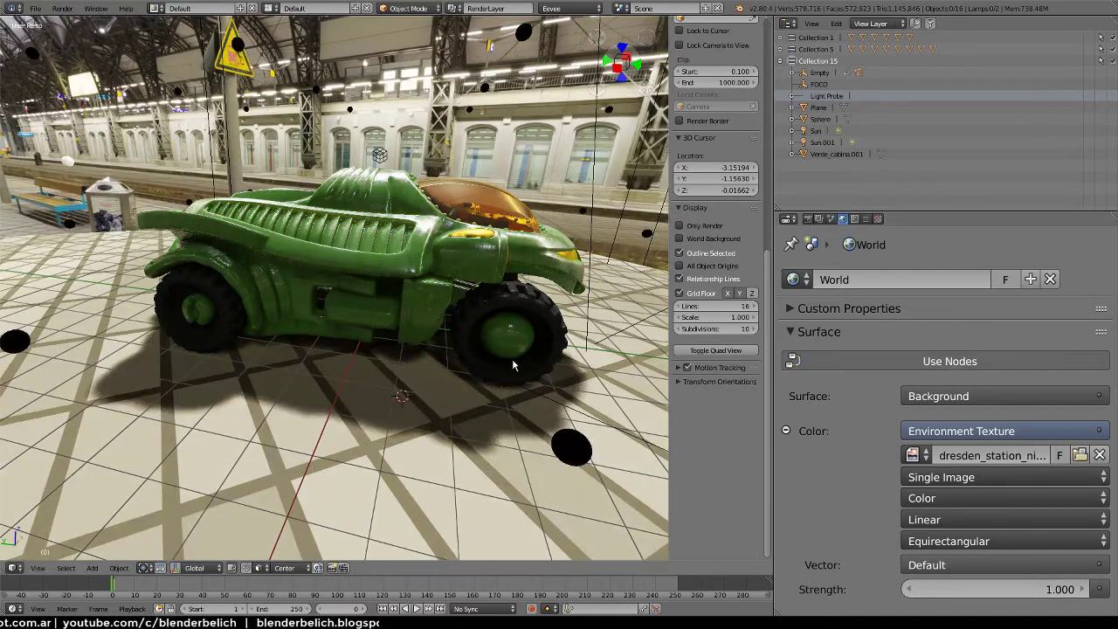
mouse_move(512, 359)
middle_mouse_down()
mouse_move(505, 255)
mouse_move(517, 298)
middle_mouse_up()
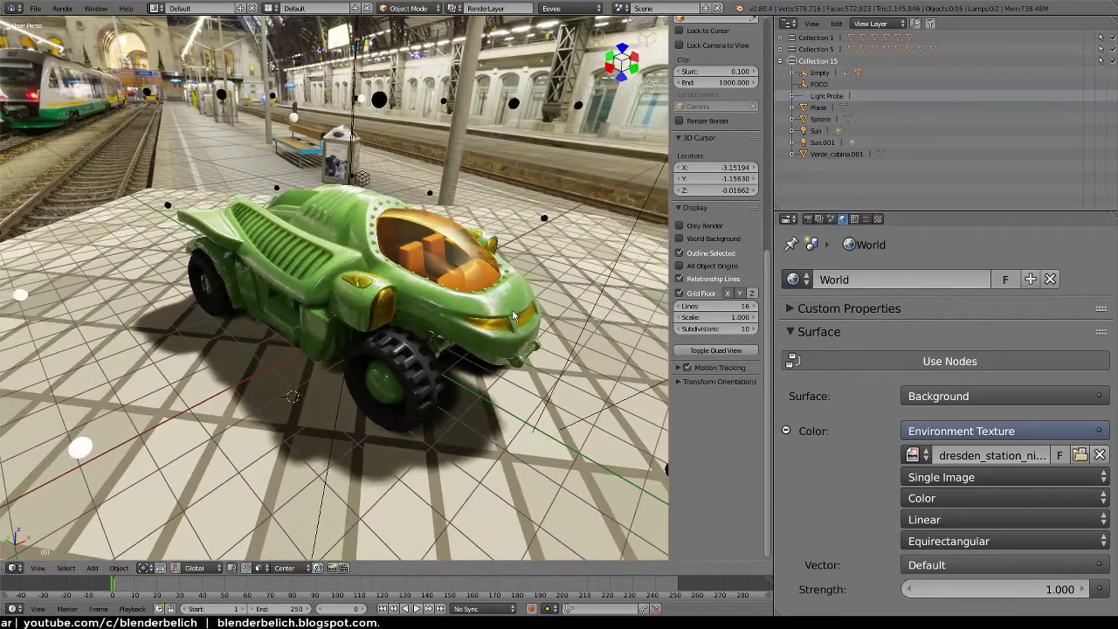
key("n")
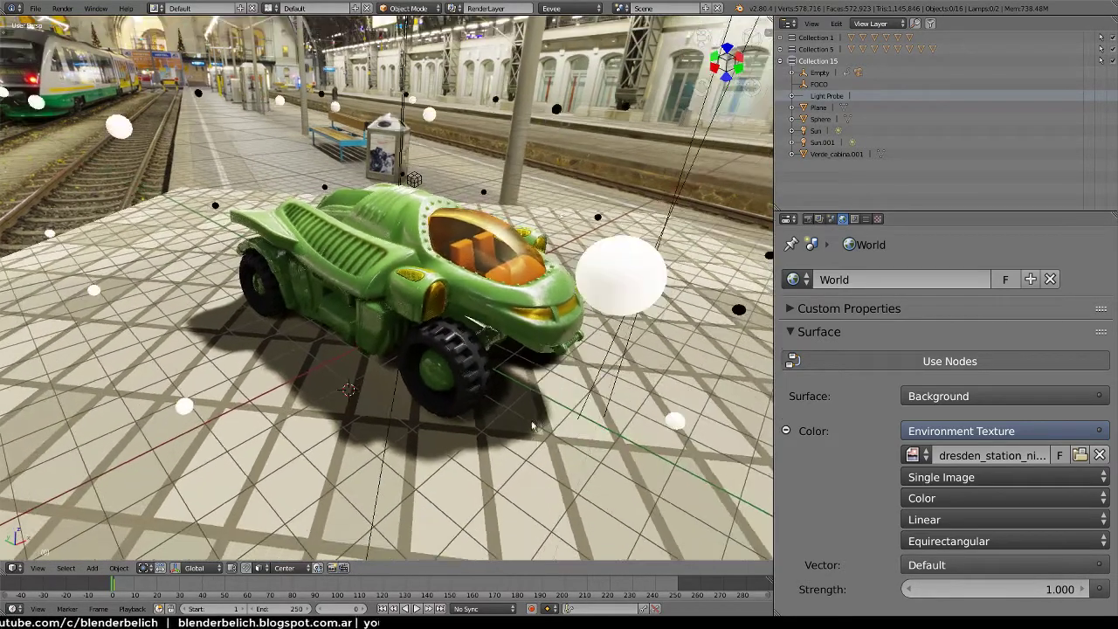
Set Light Probe.001's Display Size to 0.050 in its data settings
left_click(557, 113)
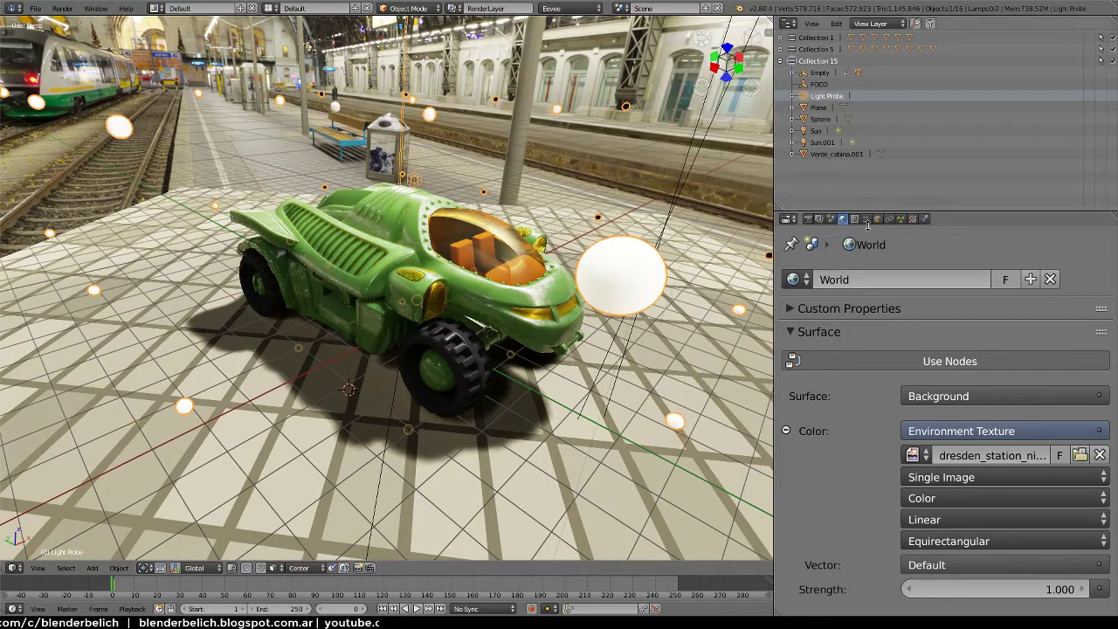
left_click(900, 220)
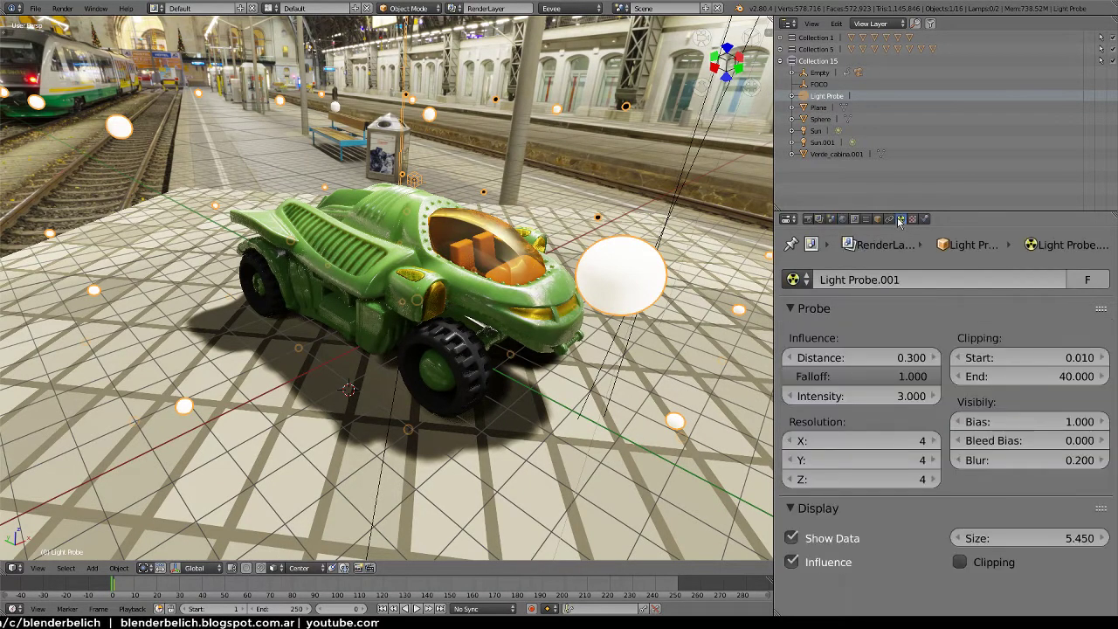
left_click(1009, 538)
type("1")
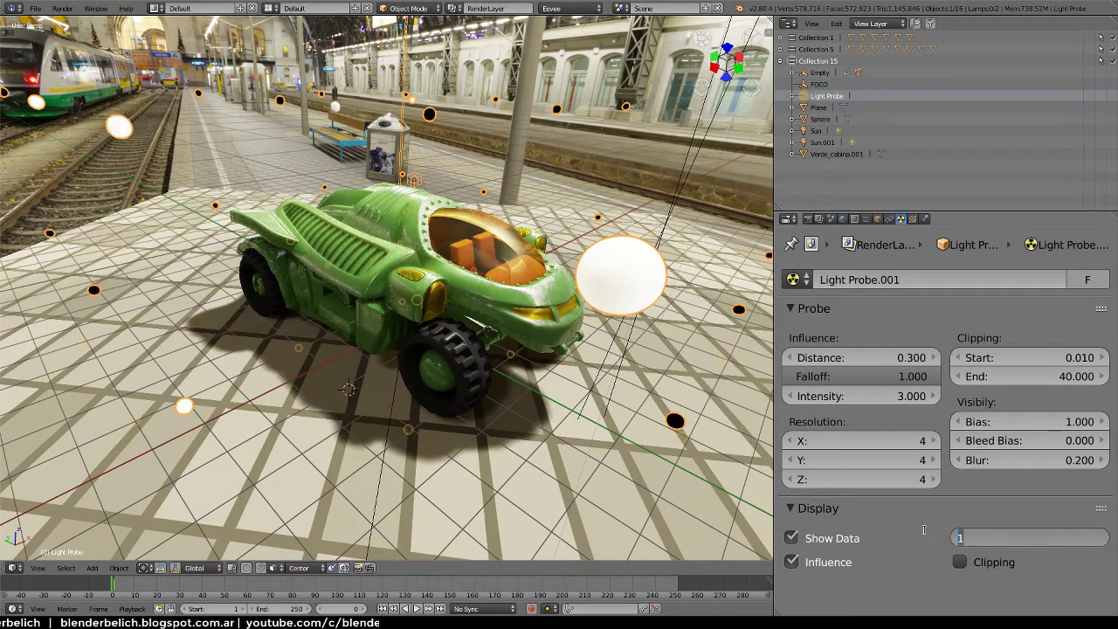
type(".05")
key("Return")
mouse_move(629, 315)
middle_mouse_down()
mouse_move(592, 304)
mouse_move(577, 348)
middle_mouse_up()
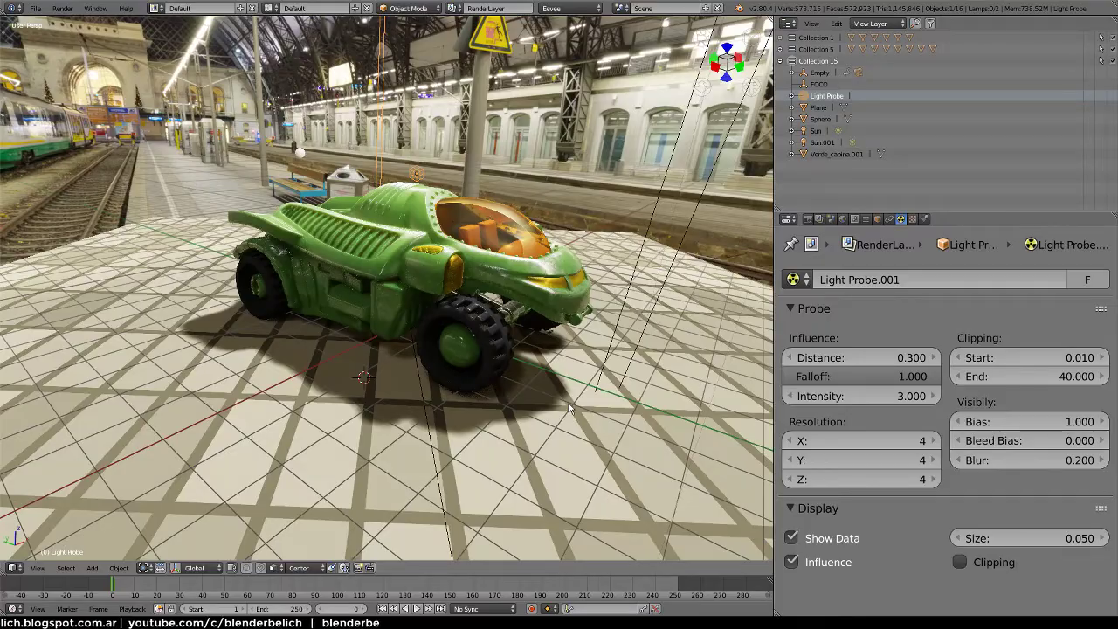
Look through the scene camera with overlays hidden to preview only rendered content
mouse_move(570, 408)
middle_mouse_down()
mouse_move(551, 344)
mouse_move(505, 375)
mouse_move(524, 377)
middle_mouse_up()
scroll(556, 349, "up", 4)
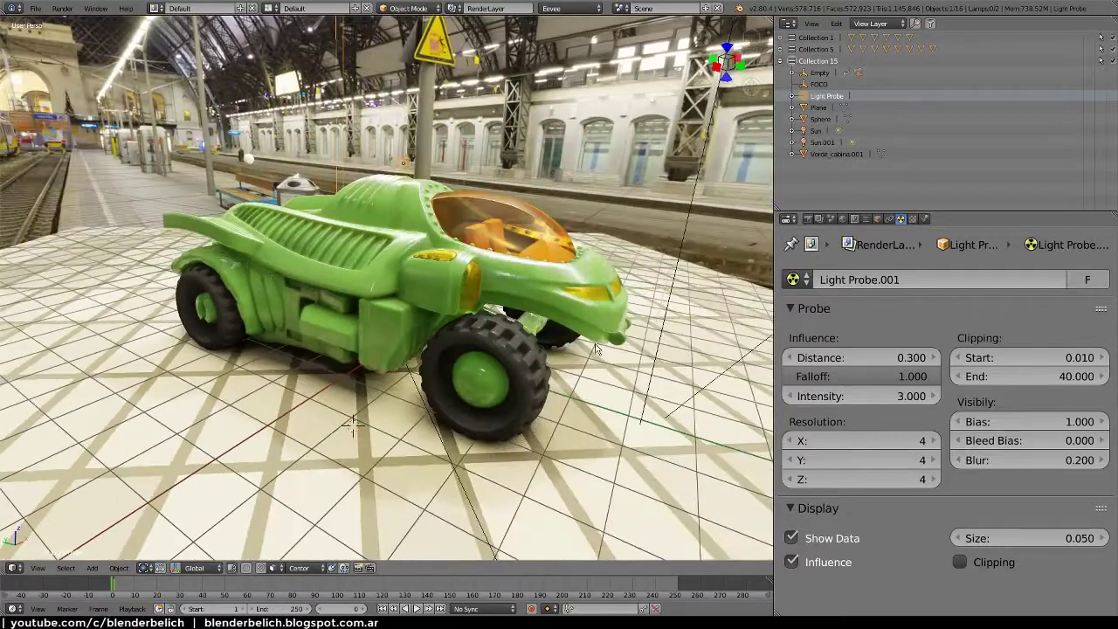
left_click(809, 220)
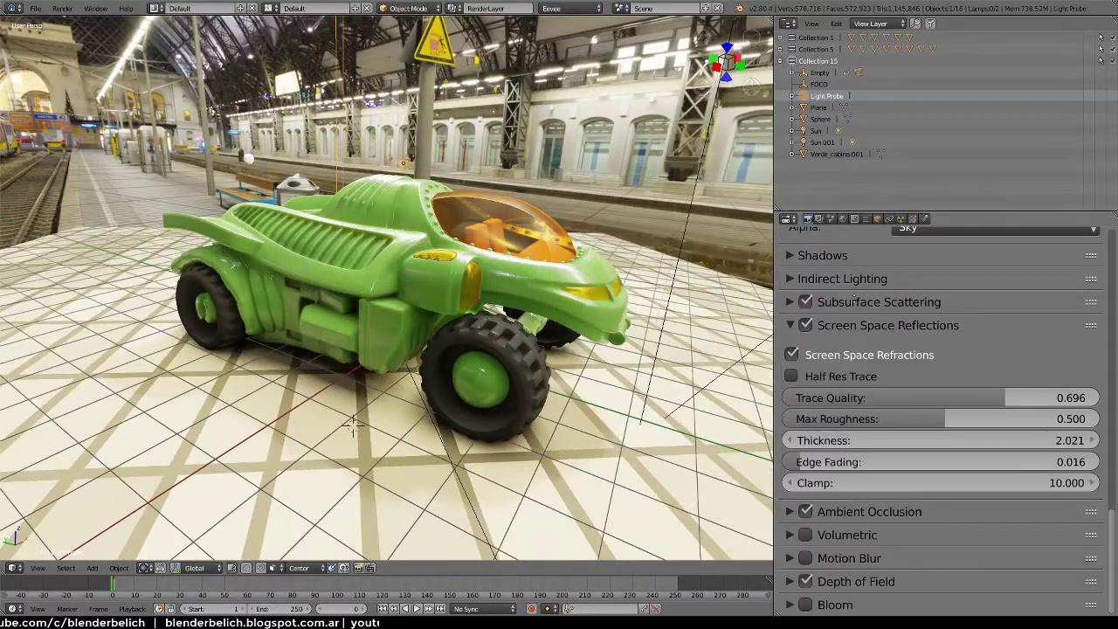
scroll(855, 301, "up", 1)
key("KP_0")
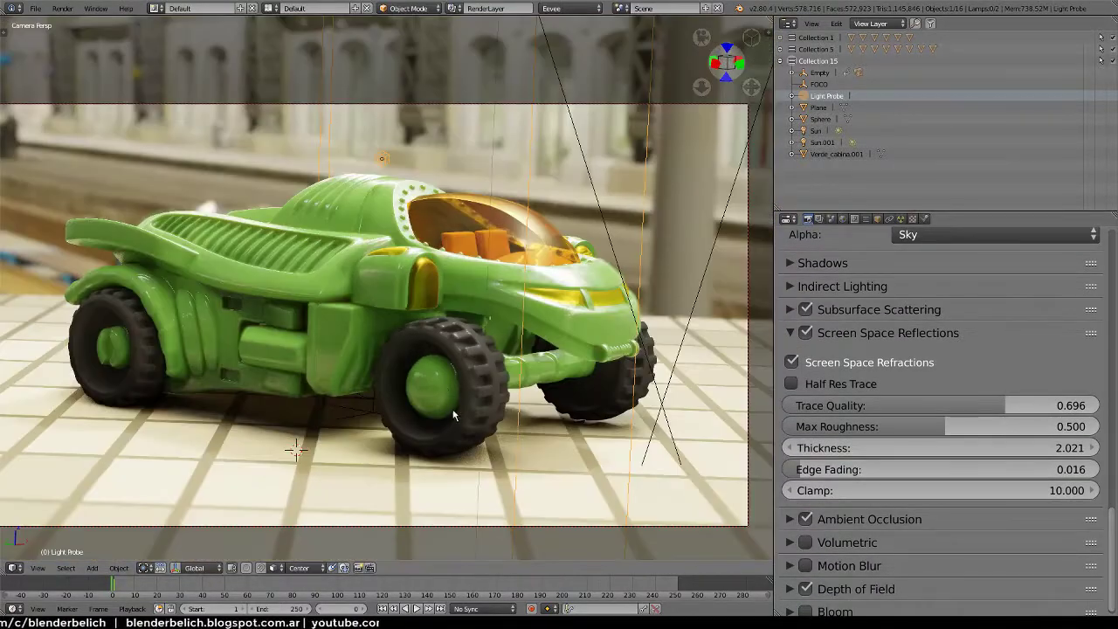
key("n")
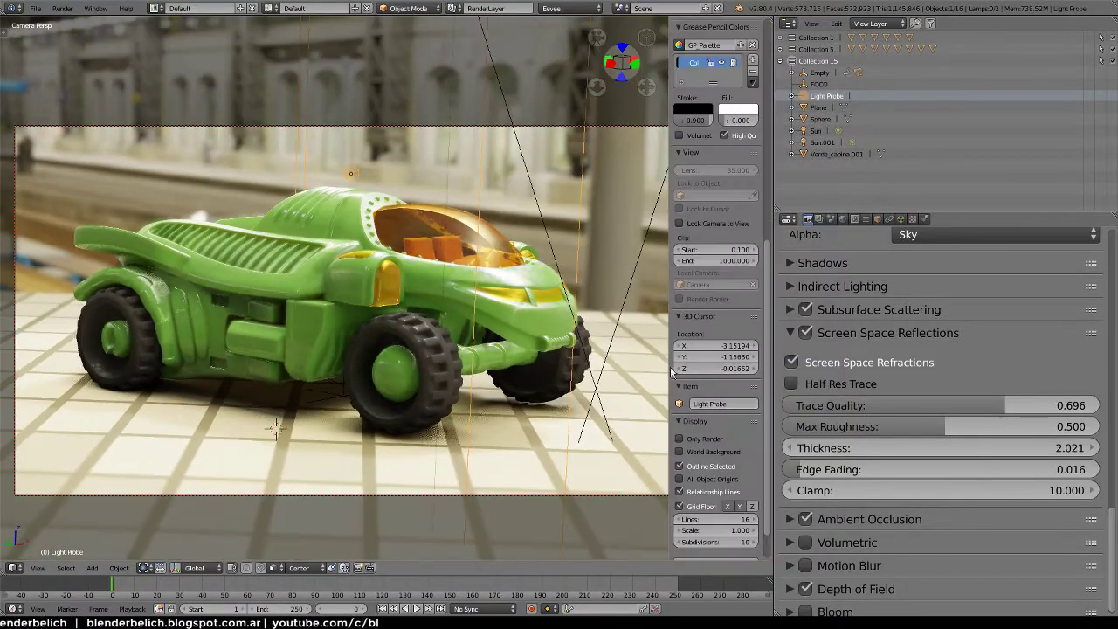
left_click(699, 441)
key("n")
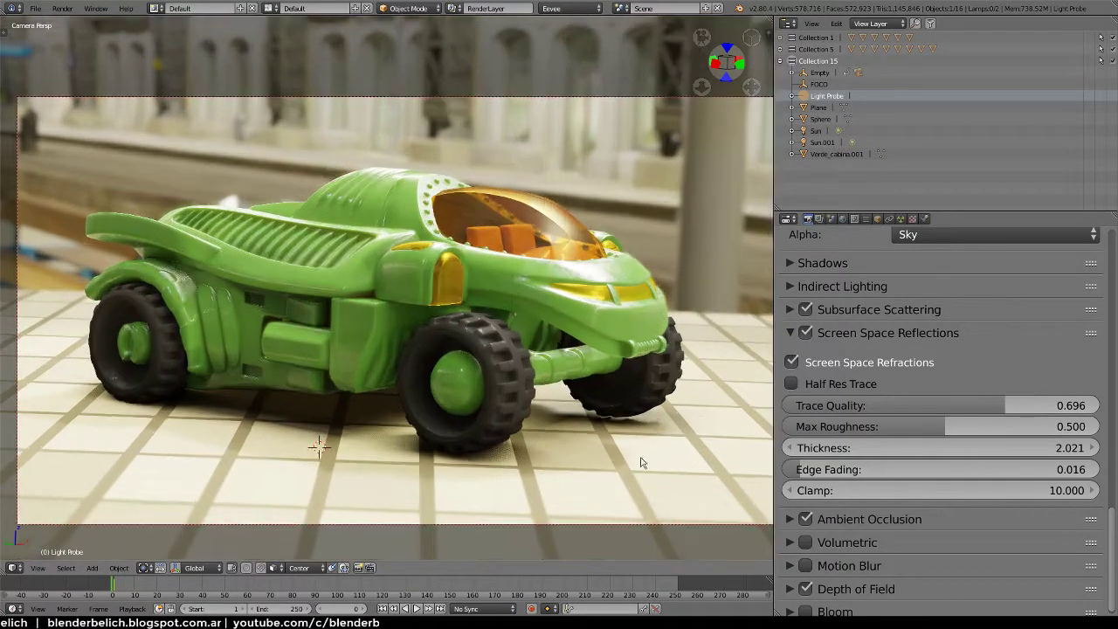
Render the final image and show the Render Result full screen
left_click(354, 569)
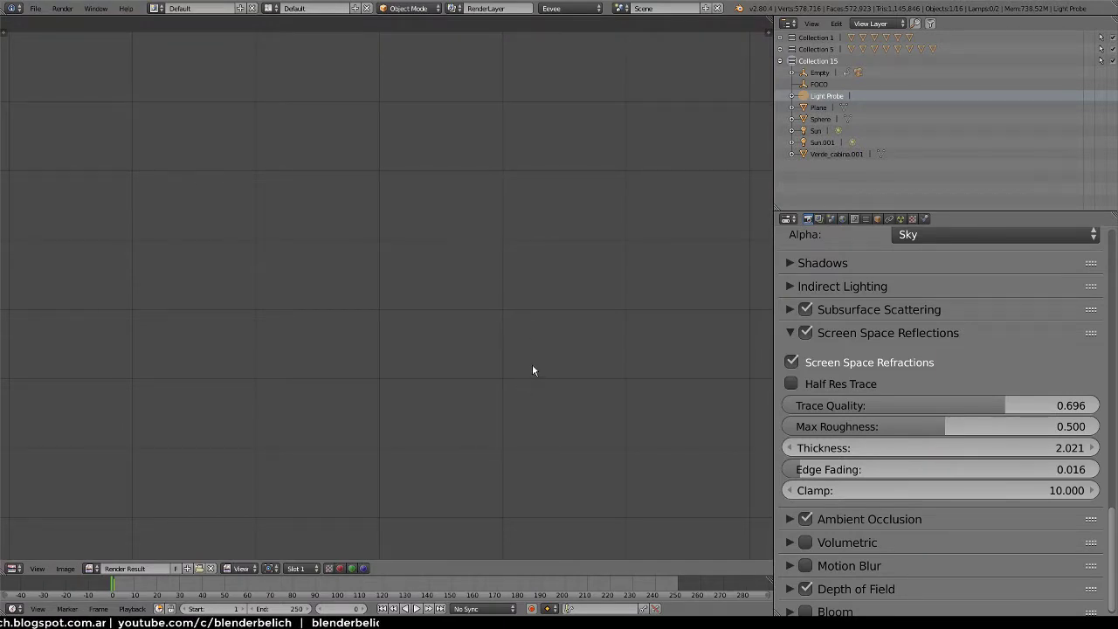
key("F12")
key("ctrl+space")
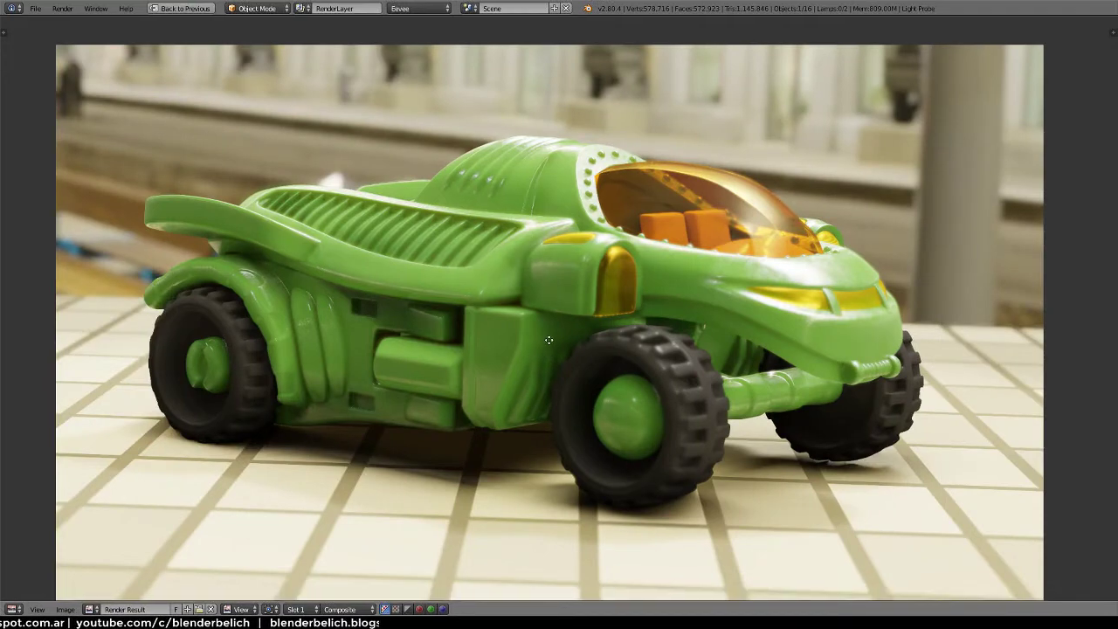